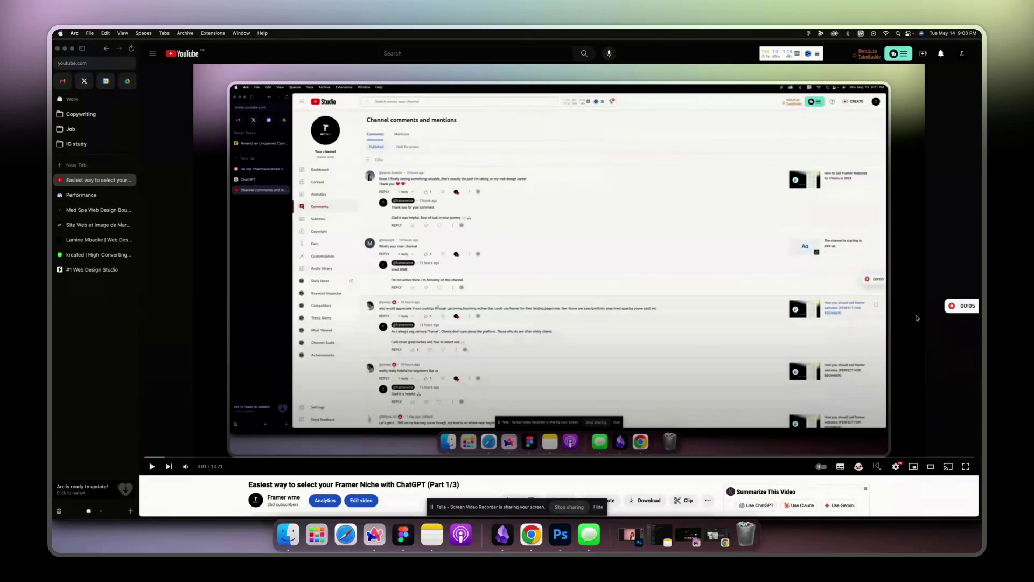
scroll(518, 323, down, 5)
scroll(517, 323, down, 3)
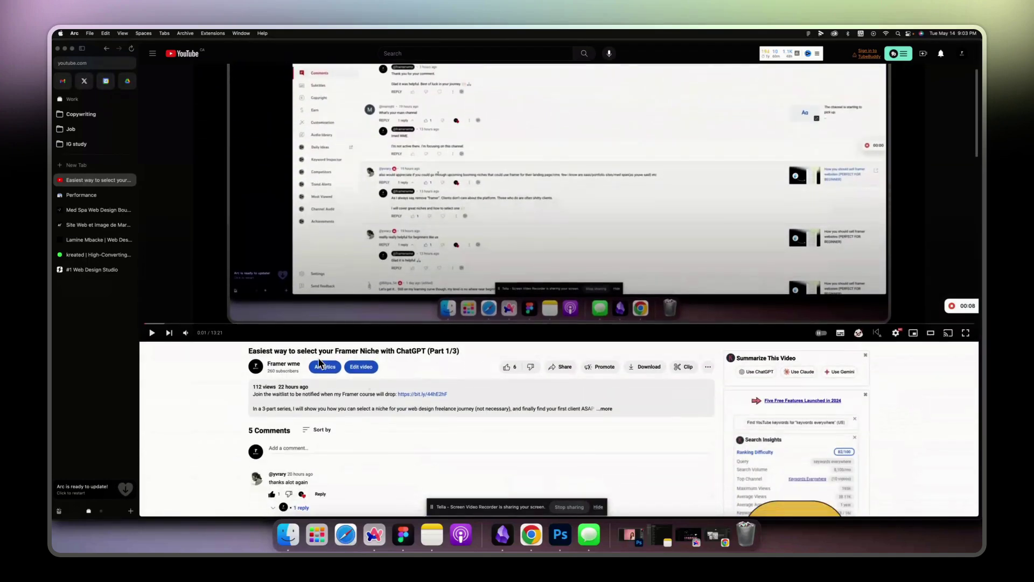
- Highlight 'ChatGPT' in the video title, then go via Search Console to the Med Spa agency site
double_click(406, 353)
click(432, 361)
scroll(438, 362, up, 1)
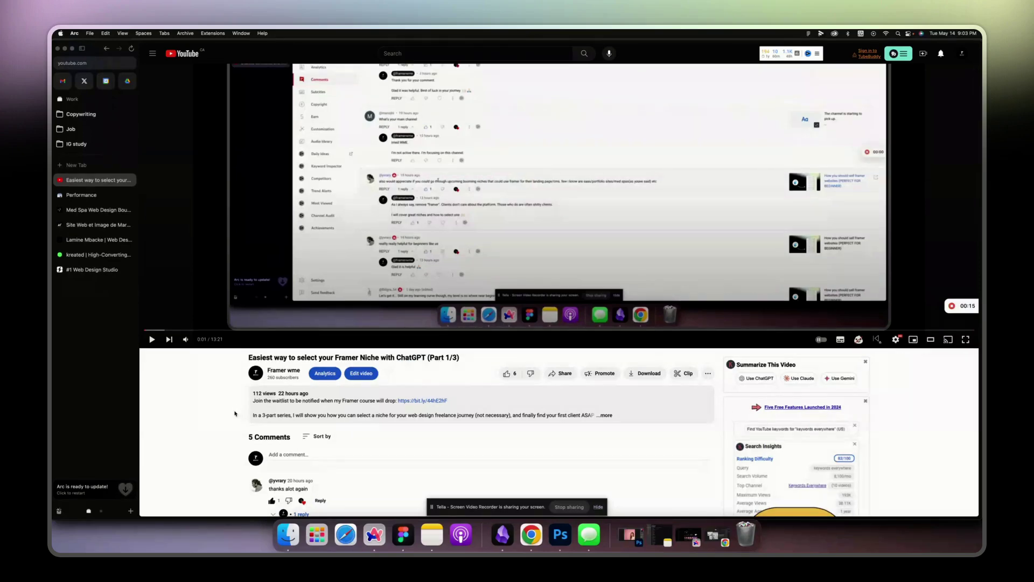
scroll(391, 373, up, 5)
scroll(241, 414, down, 1)
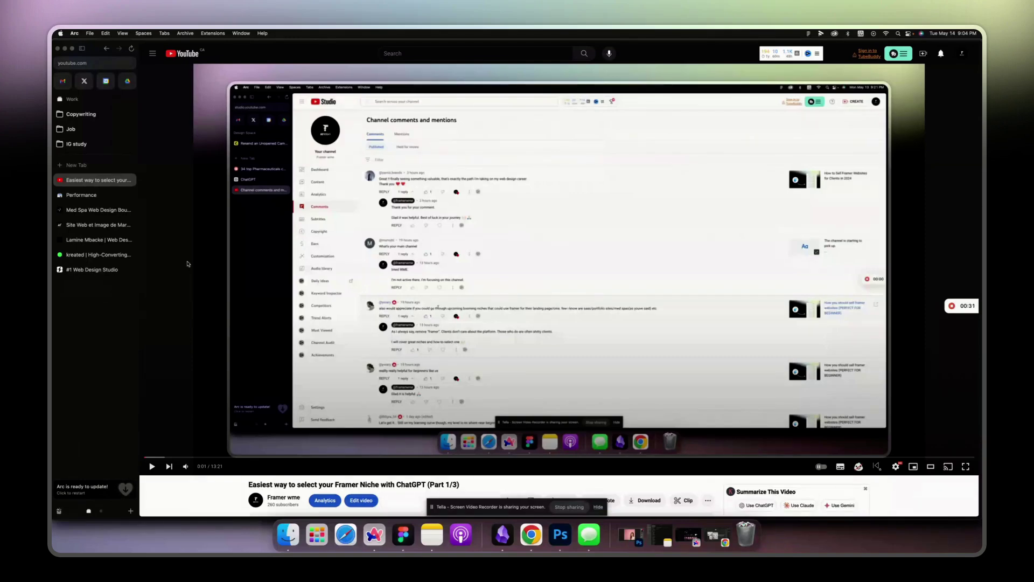
mouse_move(98, 225)
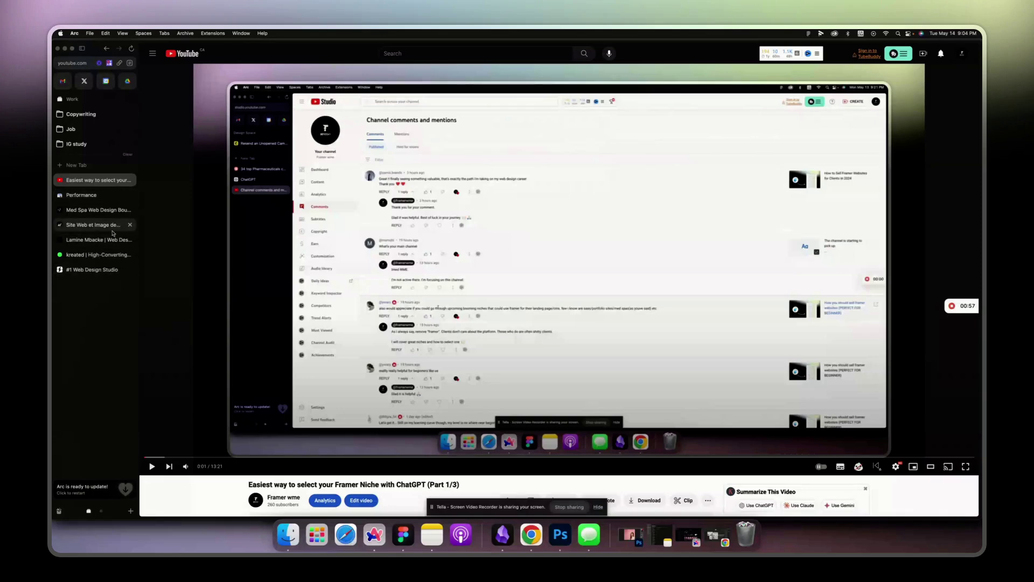
click(98, 195)
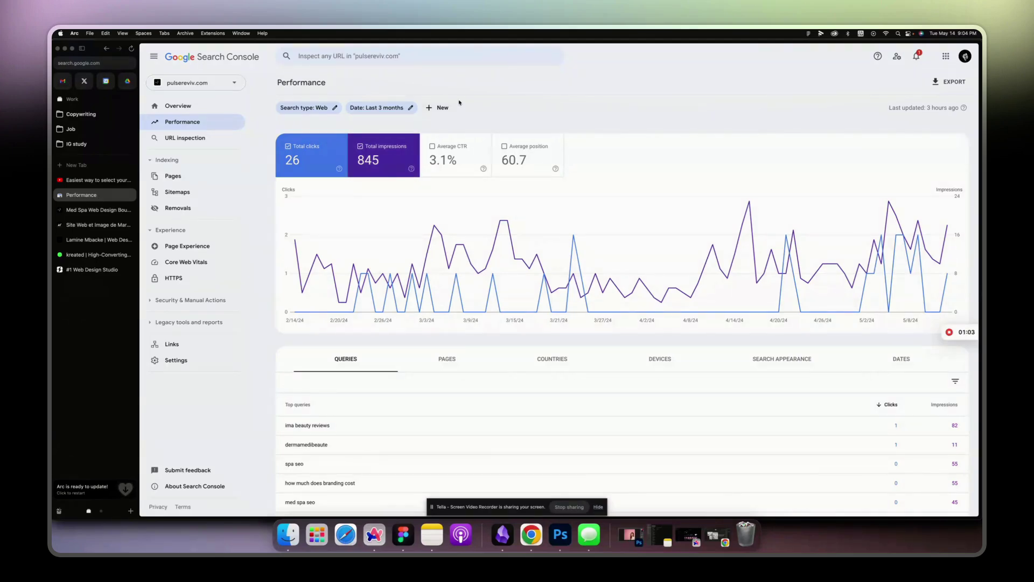
click(95, 209)
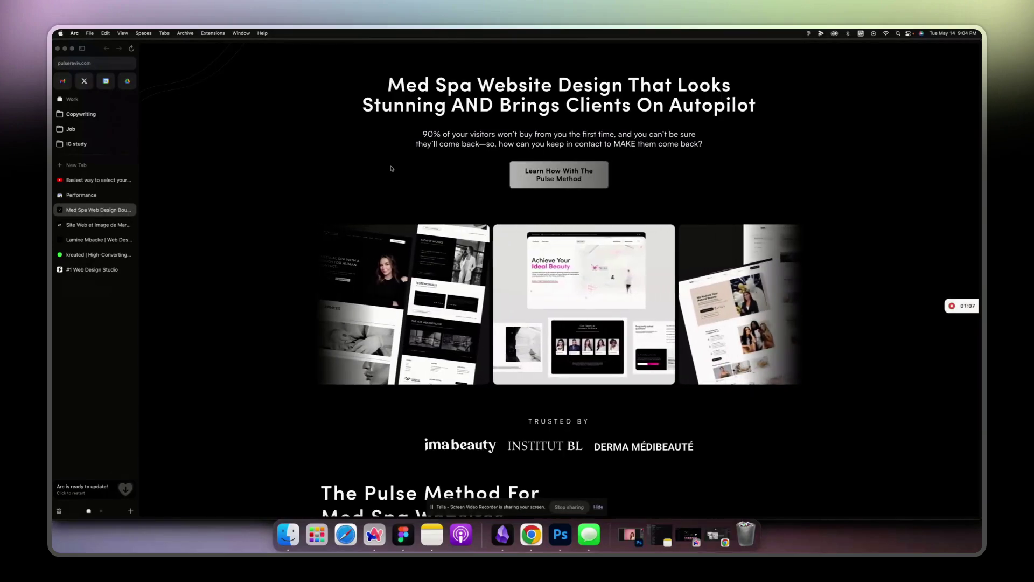
scroll(391, 169, down, 10)
scroll(391, 168, down, 10)
scroll(392, 169, down, 10)
scroll(392, 168, down, 10)
scroll(391, 168, down, 6)
scroll(335, 172, down, 2)
scroll(335, 172, up, 10)
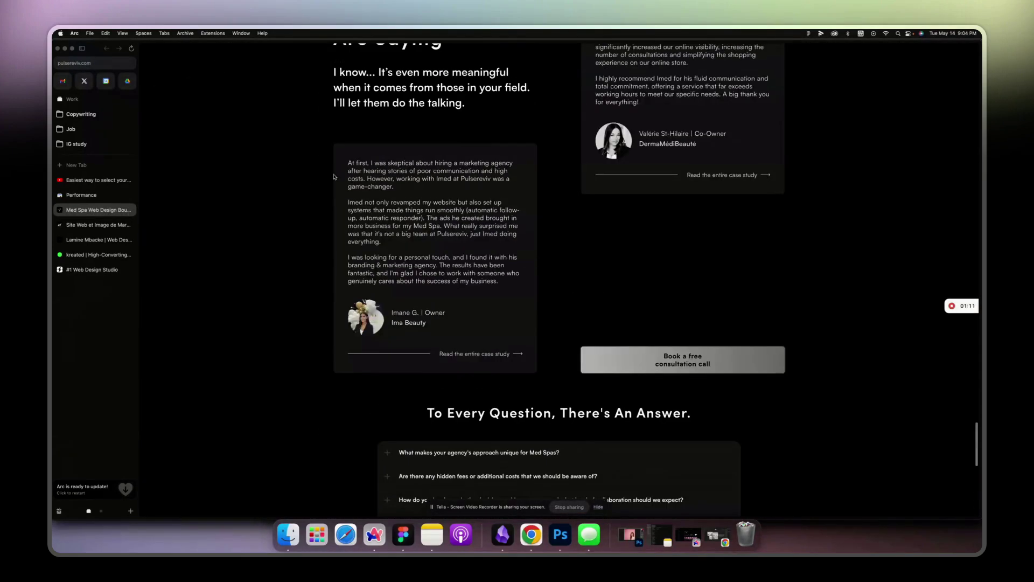
- Filter the Performance report to the webdesign-med-spa page, check its queries, then clear the filter
click(81, 195)
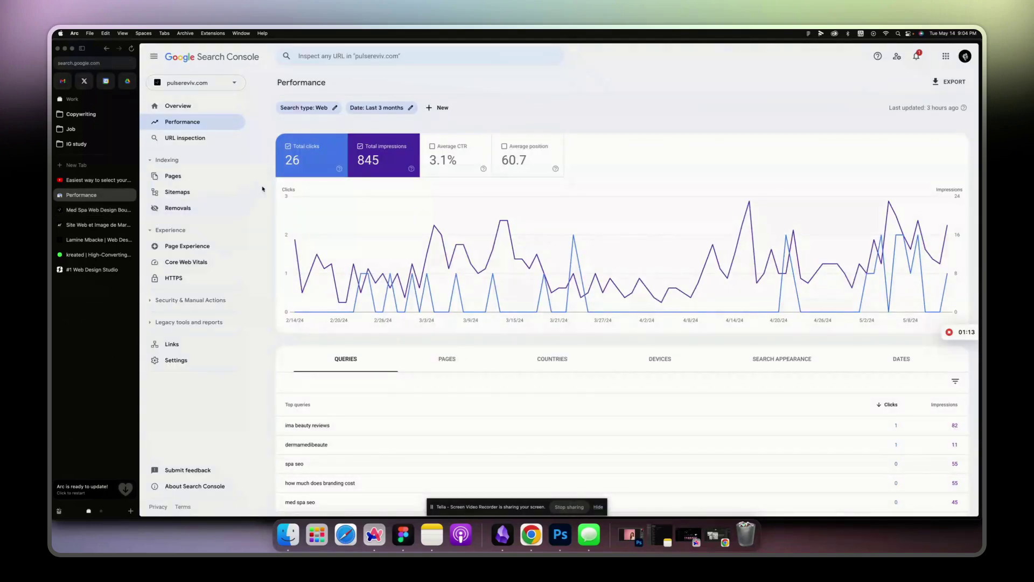
scroll(262, 190, down, 3)
scroll(263, 189, down, 2)
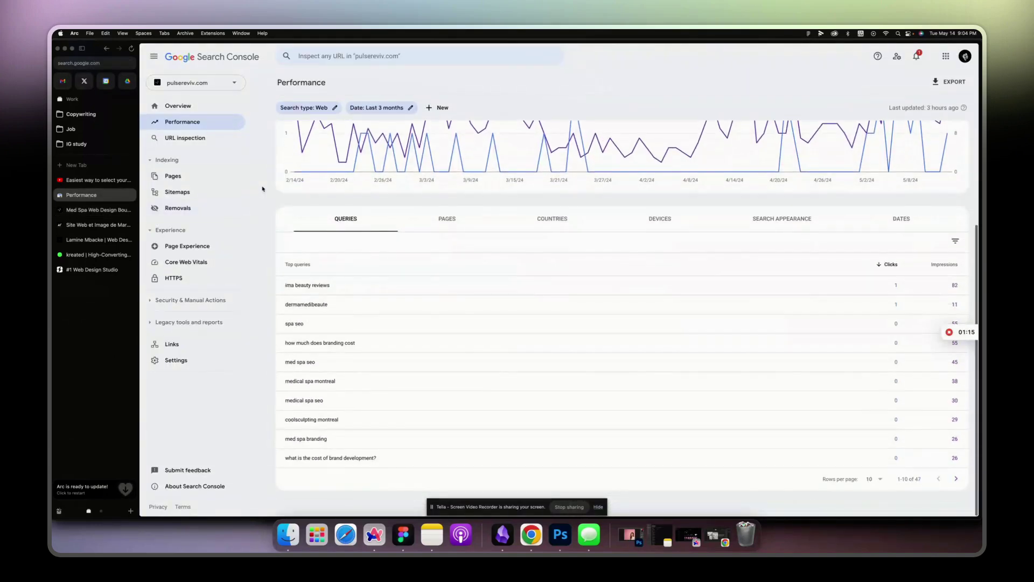
click(492, 221)
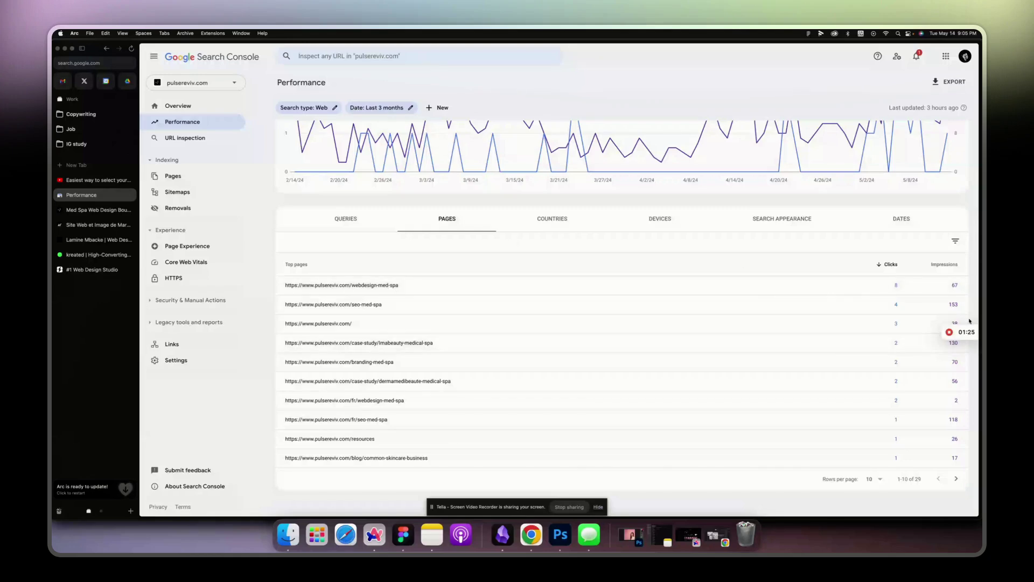
click(448, 288)
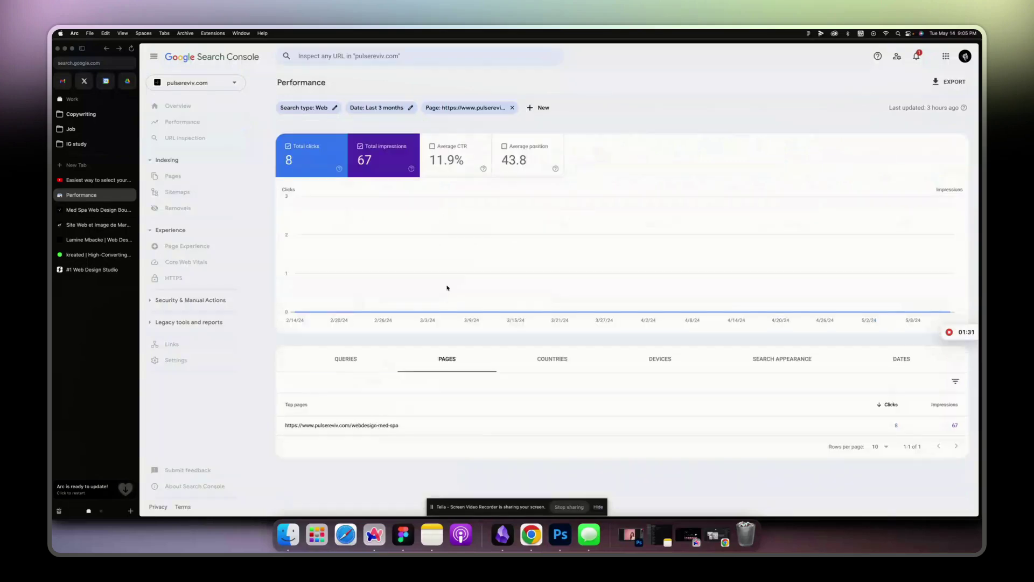
click(346, 358)
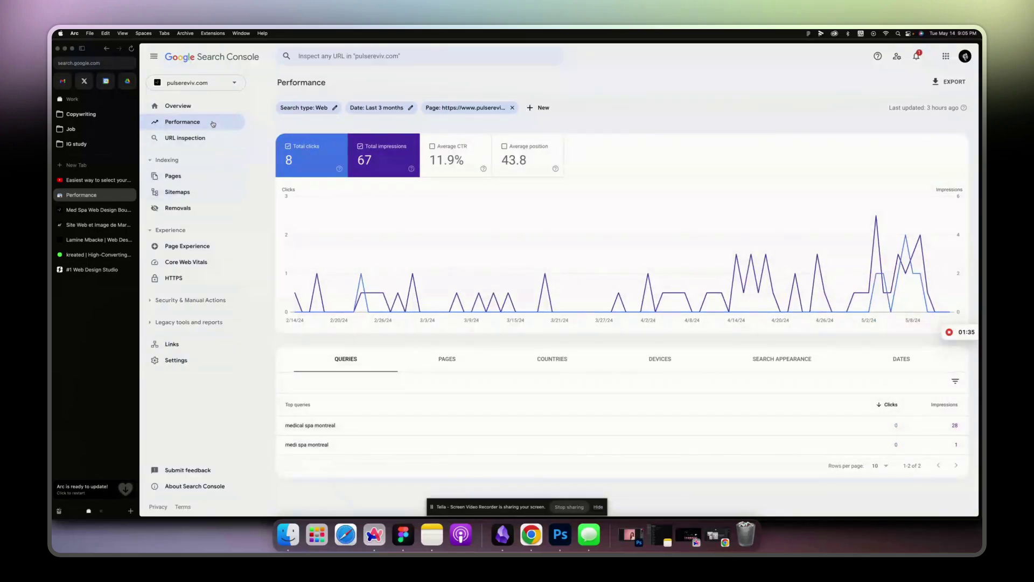
click(512, 107)
scroll(368, 469, down, 1)
scroll(368, 469, down, 1)
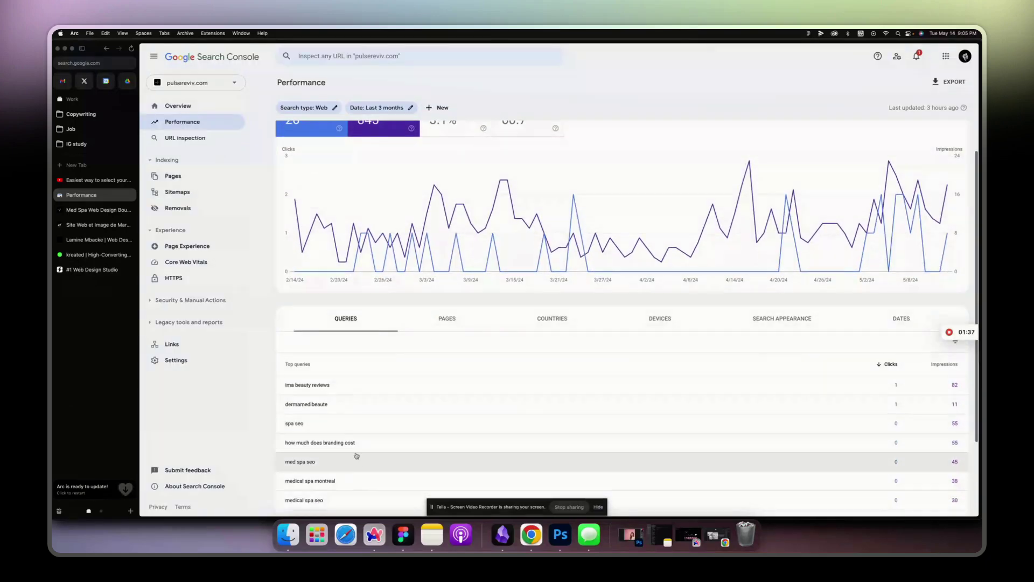
- Filter the report to the 'med spa seo' query, check its pages, then remove that filter
click(326, 465)
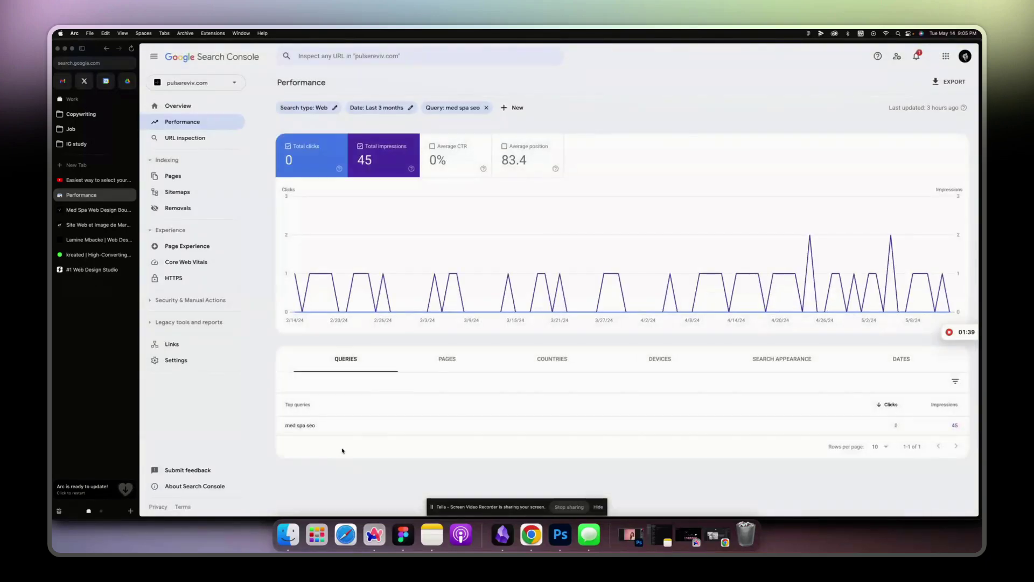
click(447, 358)
scroll(372, 416, down, 1)
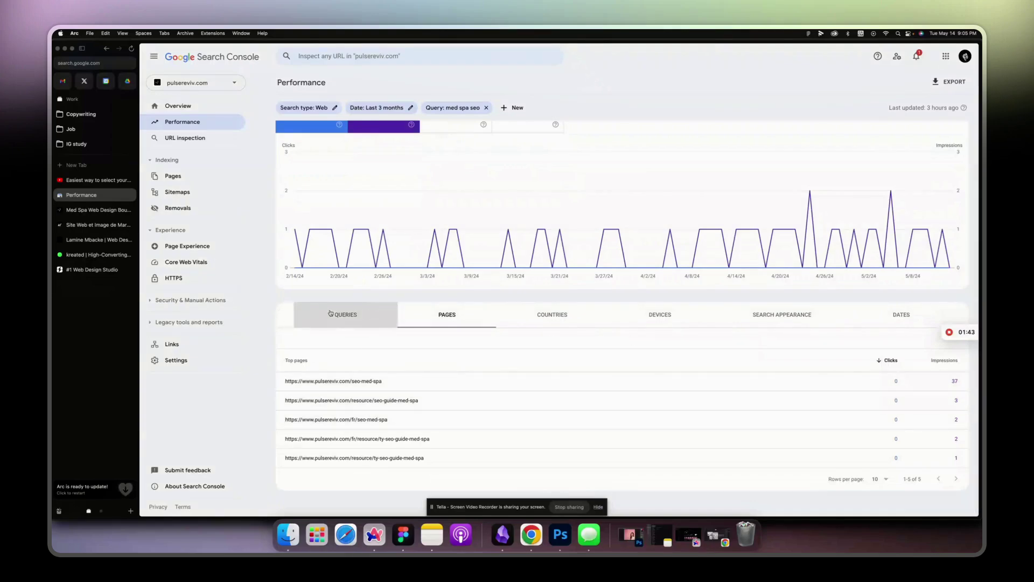
scroll(331, 314, up, 1)
click(346, 358)
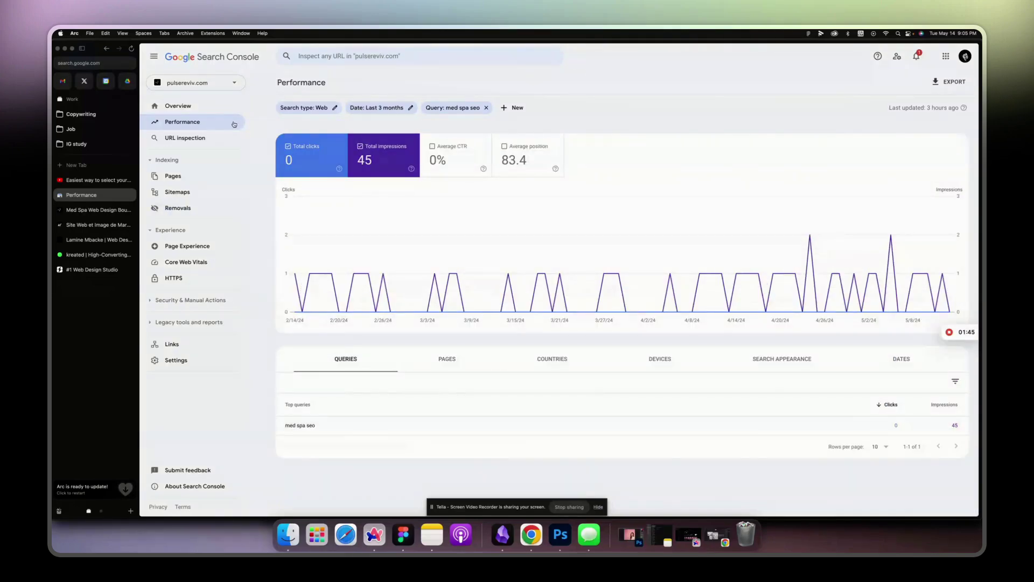
click(233, 123)
scroll(350, 402, down, 3)
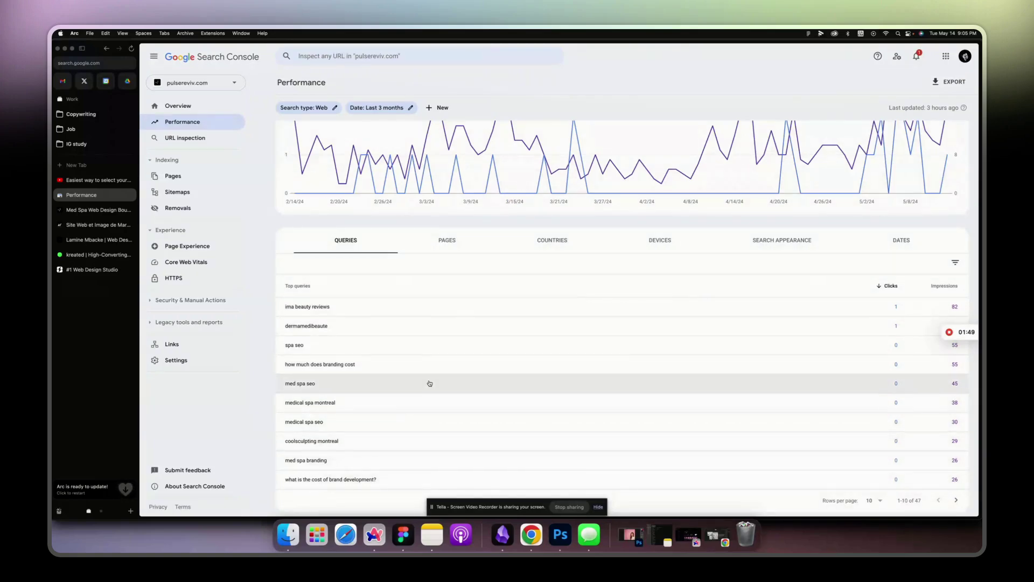
scroll(392, 380, up, 1)
scroll(392, 380, down, 1)
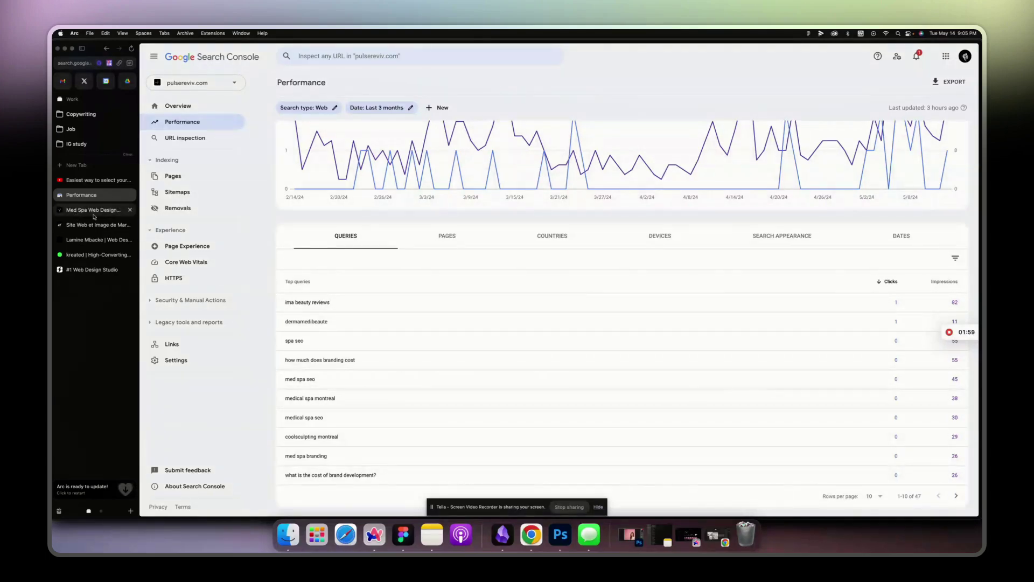
- Open the French web design site and highlight its hero headline and intro paragraph wording
click(89, 224)
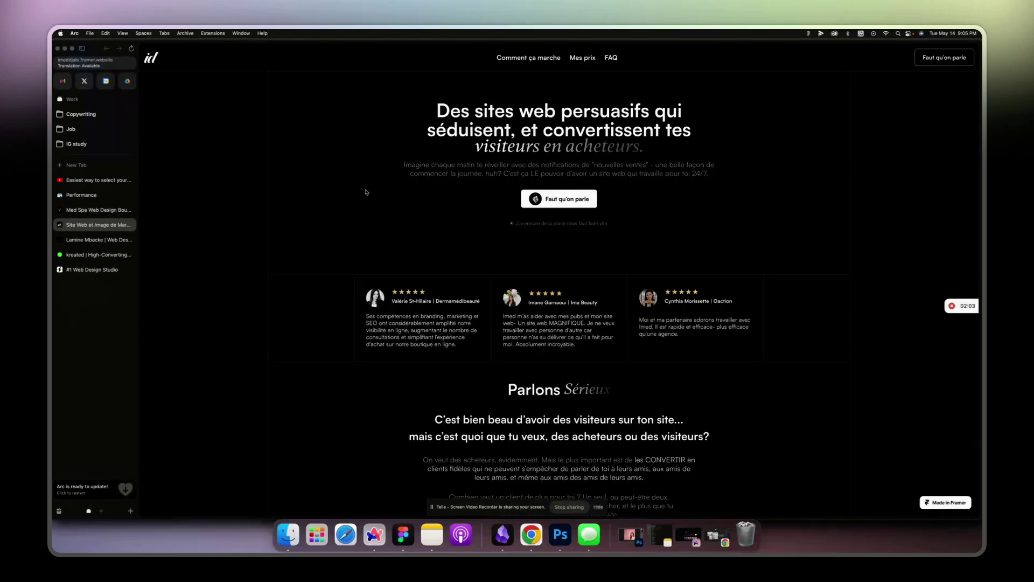
scroll(343, 142, down, 5)
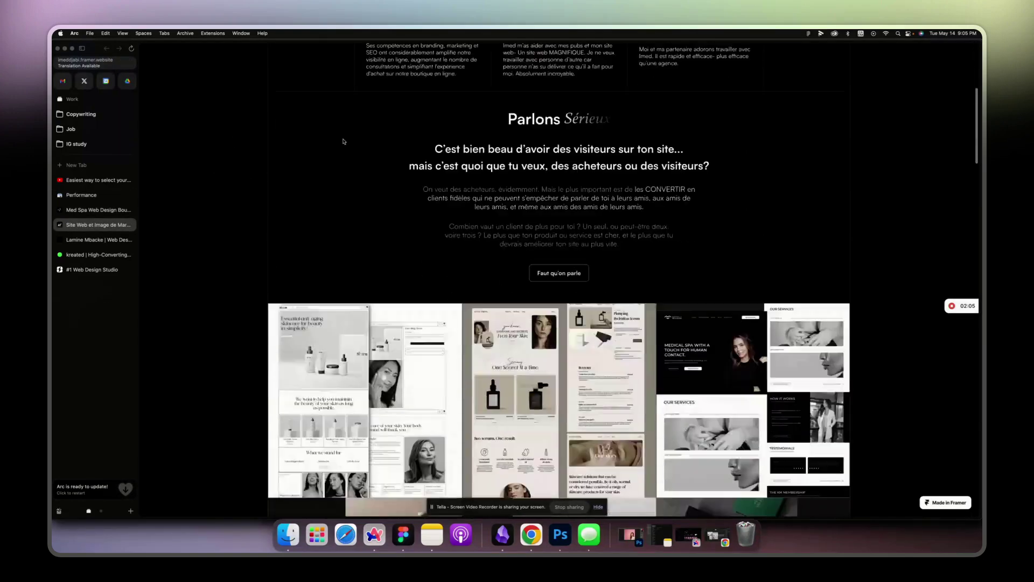
scroll(344, 142, down, 8)
scroll(344, 142, down, 8)
scroll(343, 142, down, 6)
scroll(343, 141, down, 8)
scroll(344, 142, down, 10)
scroll(344, 142, up, 2)
scroll(343, 142, up, 8)
scroll(344, 141, up, 10)
scroll(343, 142, up, 10)
scroll(344, 142, up, 8)
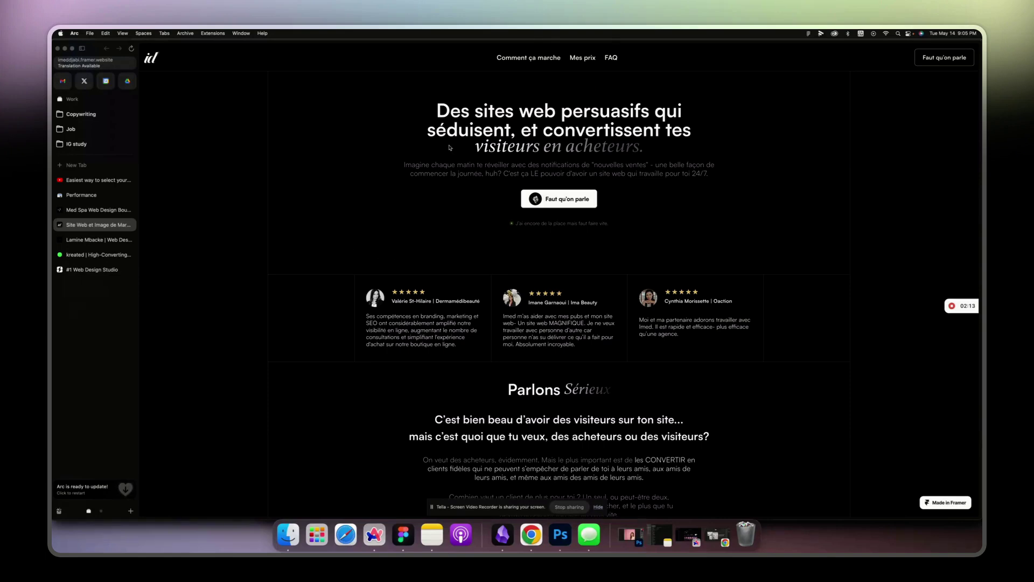
drag(429, 111, 648, 160)
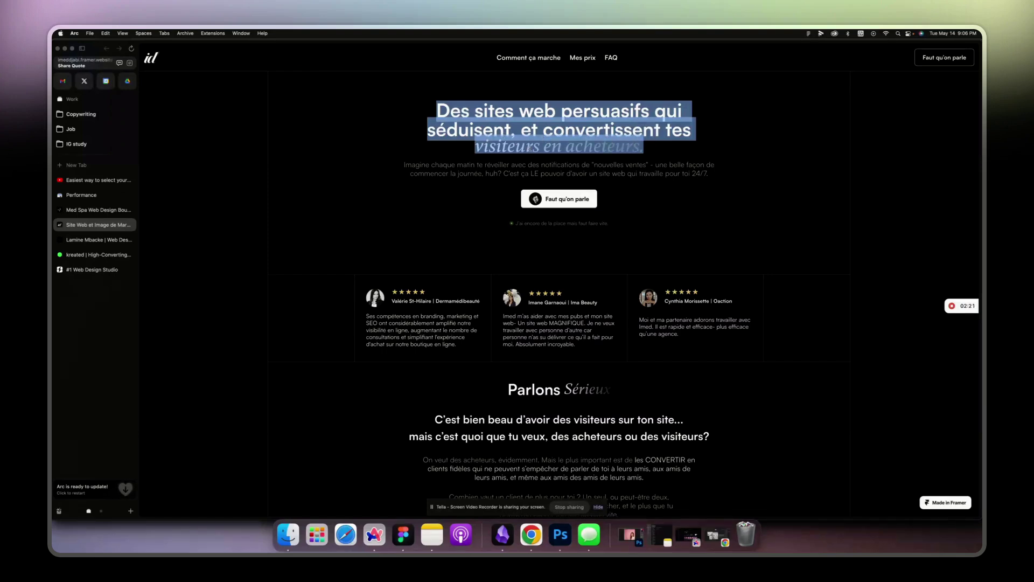
click(427, 165)
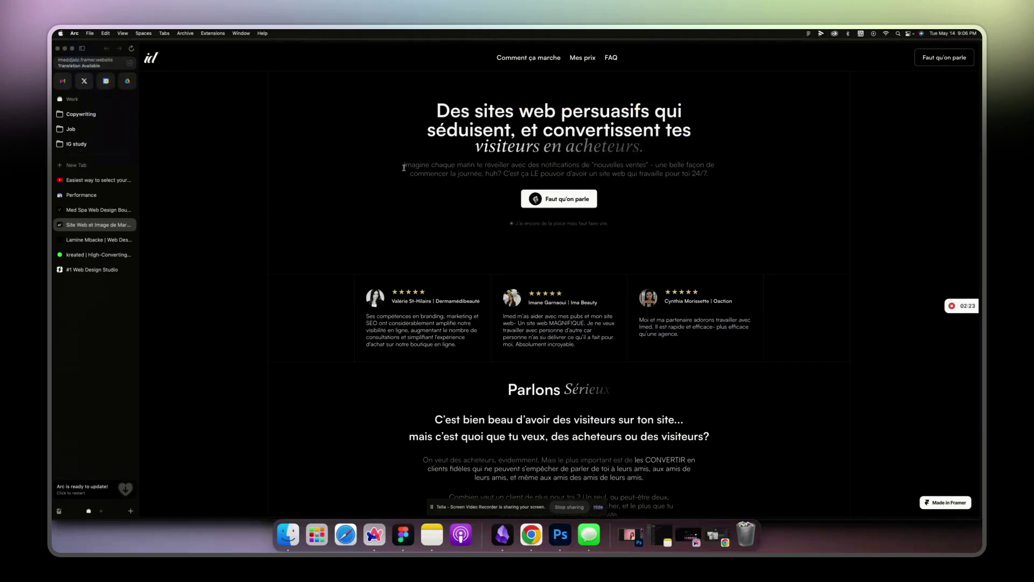
drag(405, 165, 485, 165)
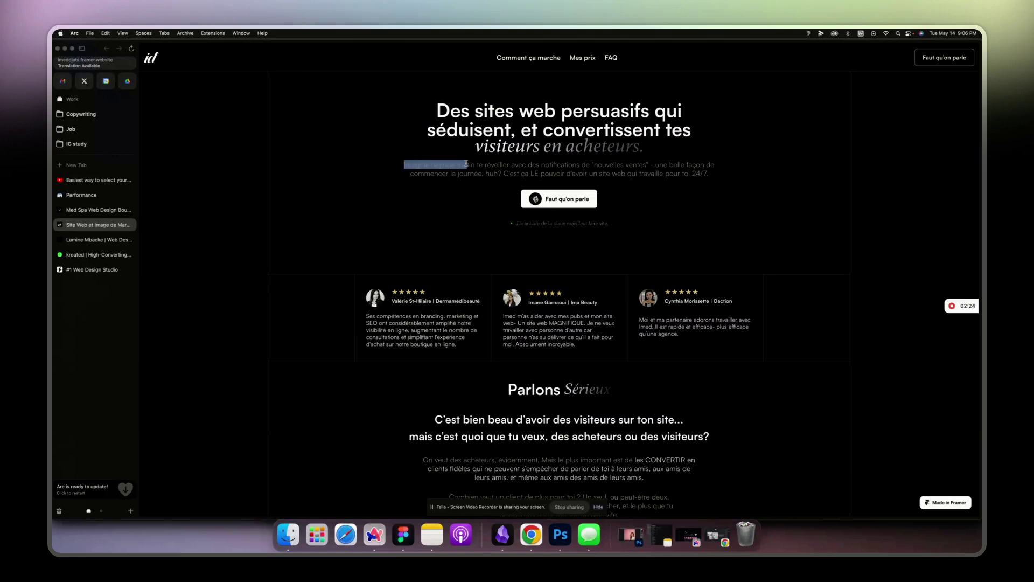
click(503, 164)
double_click(556, 165)
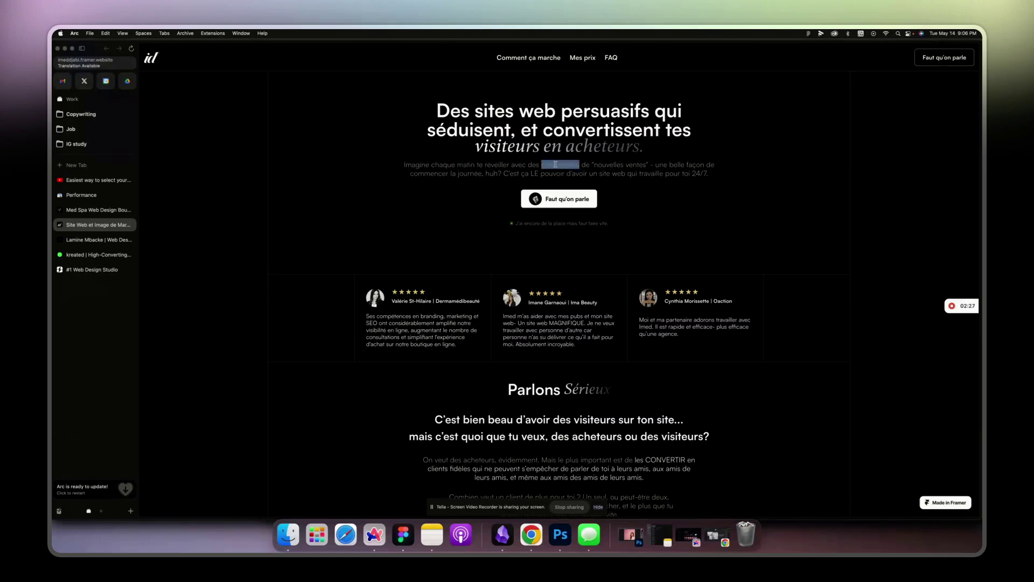
click(534, 165)
drag(705, 173, 563, 172)
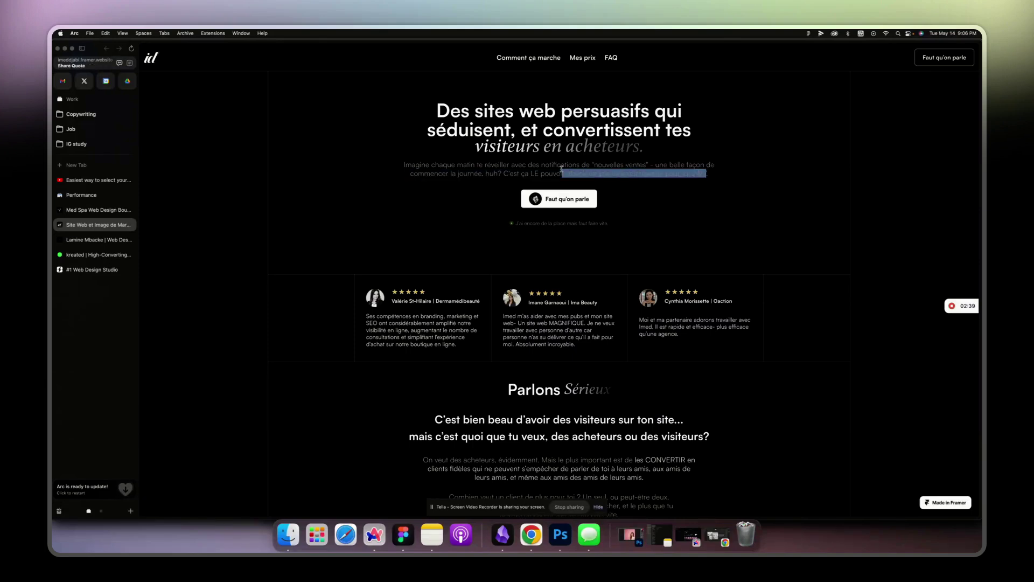
click(552, 170)
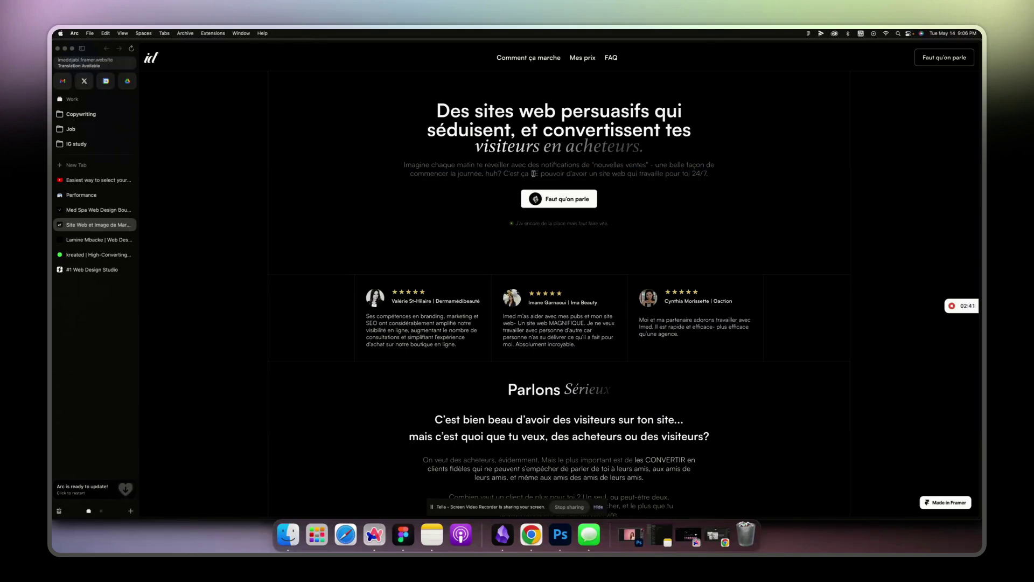
drag(750, 181, 441, 121)
click(437, 143)
scroll(438, 144, down, 15)
scroll(437, 143, down, 15)
scroll(437, 143, up, 3)
scroll(437, 143, up, 12)
scroll(437, 142, up, 10)
scroll(438, 143, up, 10)
scroll(438, 143, down, 8)
scroll(437, 143, down, 5)
scroll(437, 143, down, 10)
scroll(437, 143, down, 10)
scroll(515, 459, up, 1)
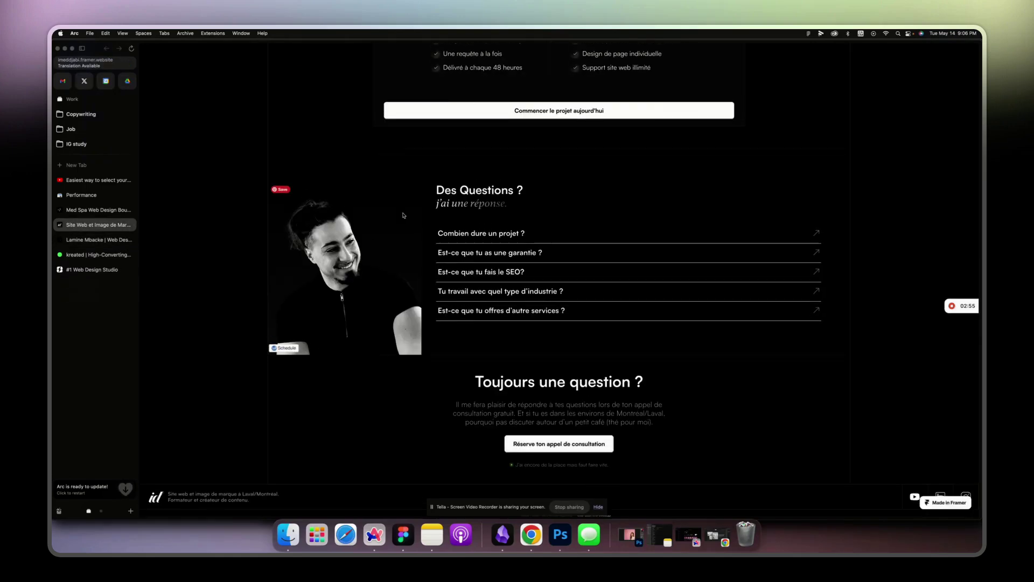
scroll(485, 283, up, 5)
scroll(485, 242, up, 10)
scroll(485, 243, up, 5)
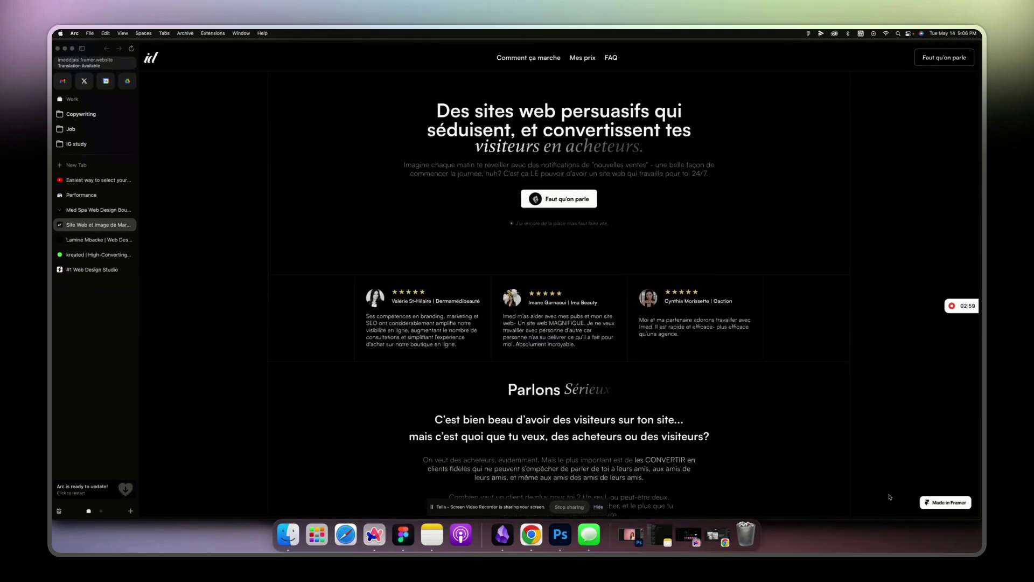
scroll(467, 283, down, 10)
scroll(446, 267, down, 8)
scroll(445, 267, down, 5)
scroll(446, 267, down, 10)
scroll(446, 267, down, 3)
scroll(446, 267, up, 1)
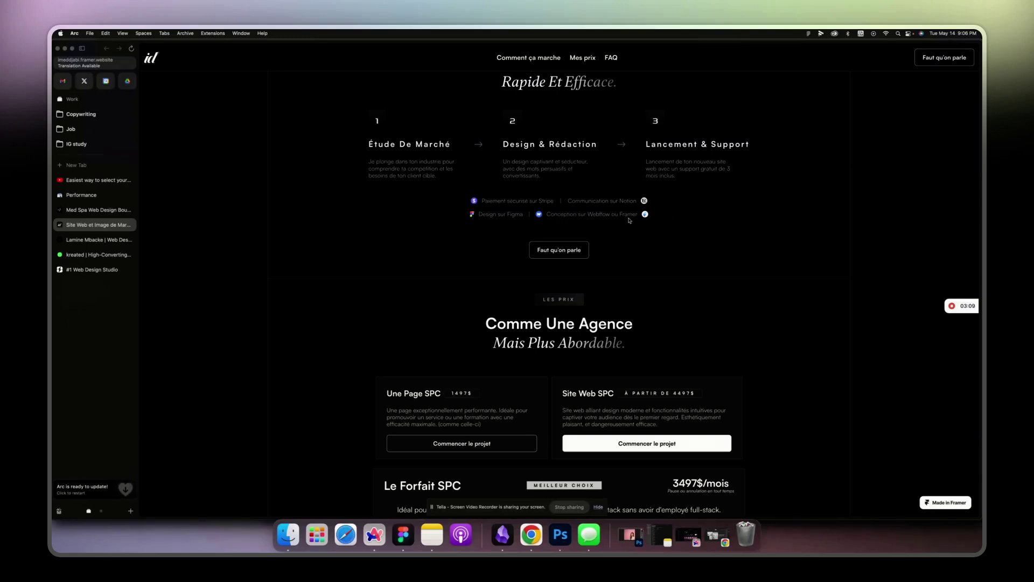
- Browse the Barcelona web designer's site down to its contact footer, then switch to kreated
click(87, 239)
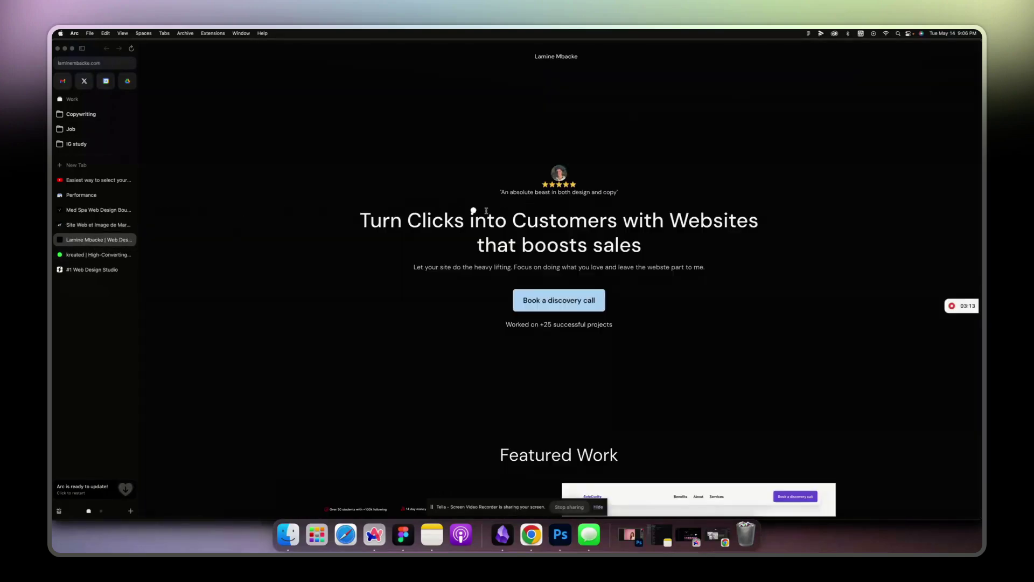
scroll(346, 222, down, 10)
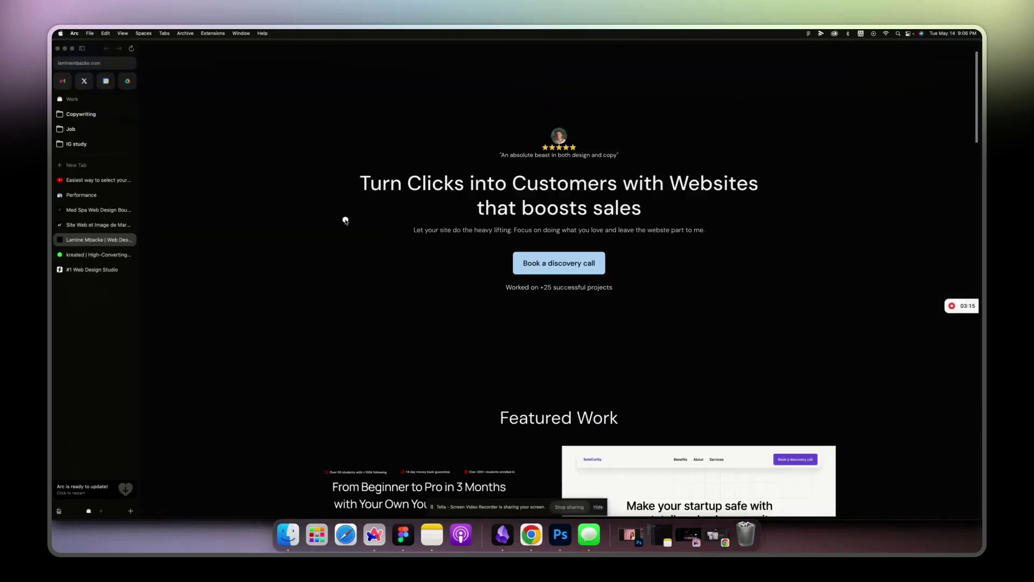
scroll(346, 223, down, 10)
scroll(345, 222, down, 10)
scroll(346, 222, down, 8)
scroll(347, 222, up, 4)
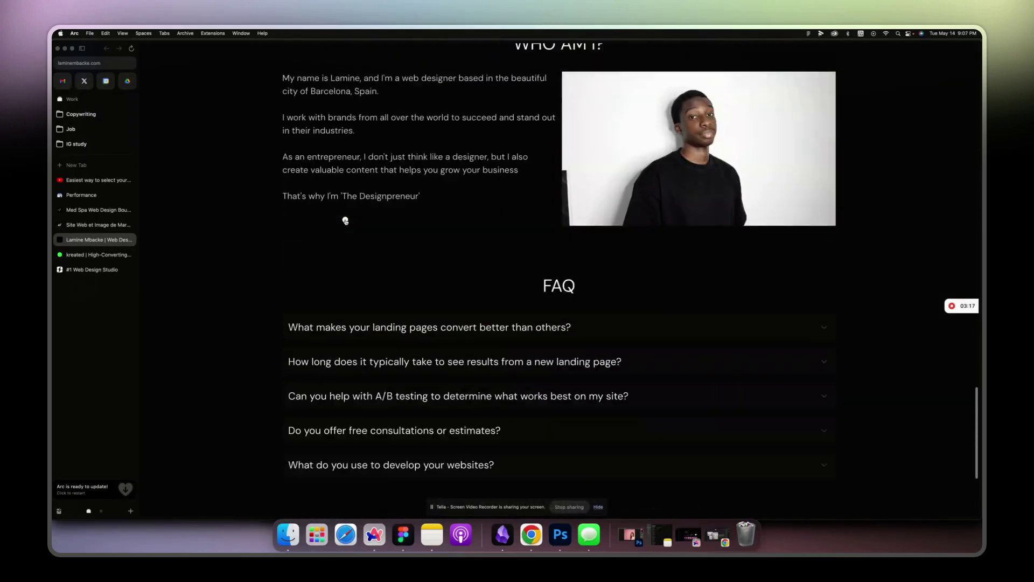
scroll(378, 230, up, 6)
scroll(478, 276, down, 3)
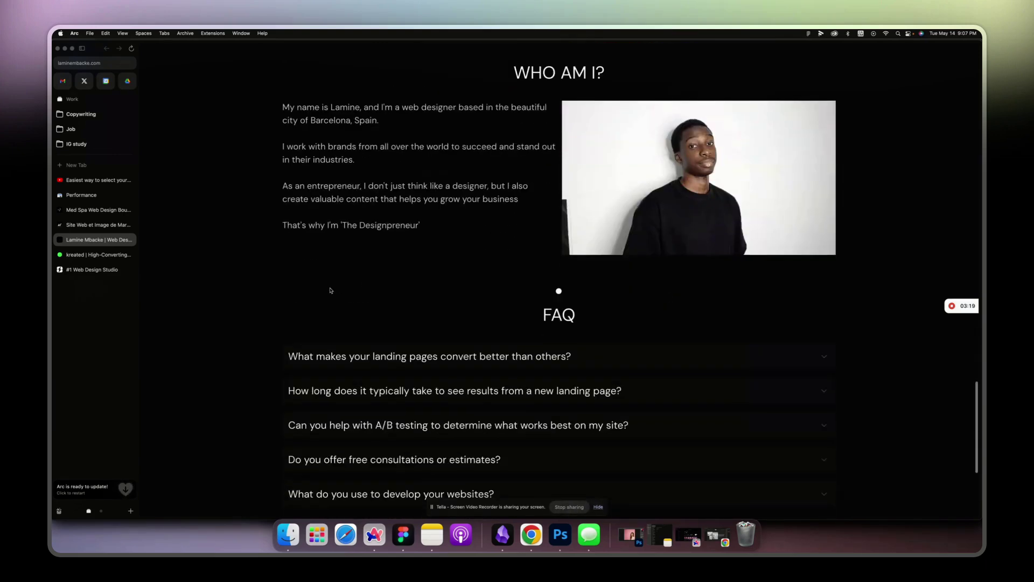
scroll(354, 244, down, 5)
scroll(355, 244, down, 8)
scroll(355, 244, up, 10)
scroll(354, 243, up, 1)
scroll(354, 244, up, 1)
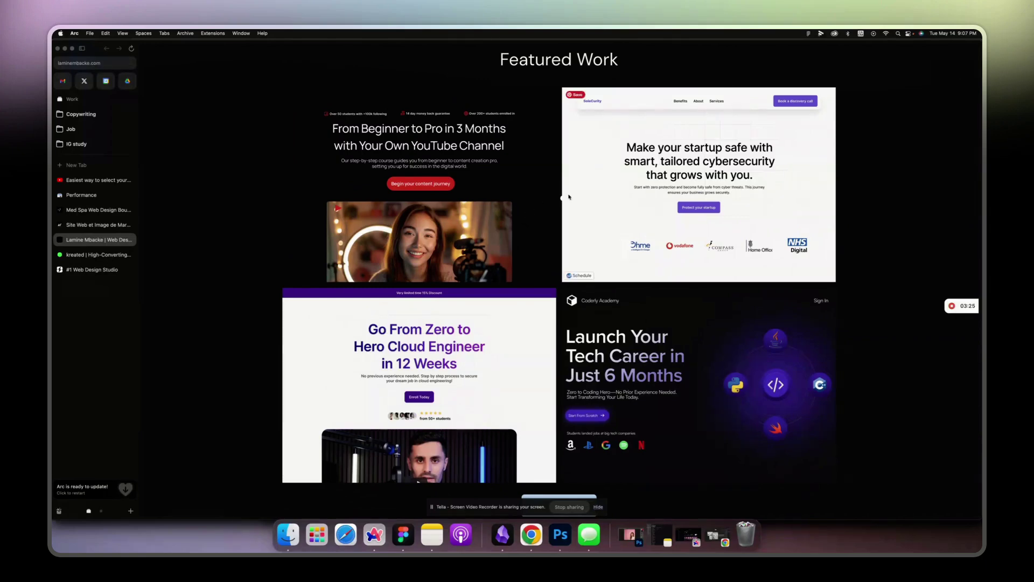
scroll(536, 212, up, 3)
scroll(518, 219, up, 5)
scroll(497, 221, up, 3)
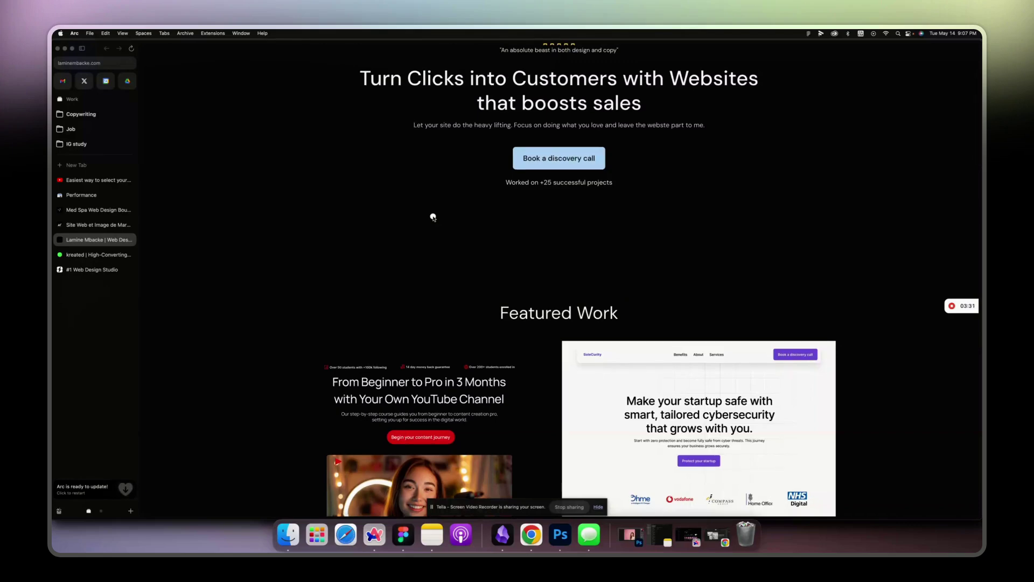
scroll(432, 216, up, 5)
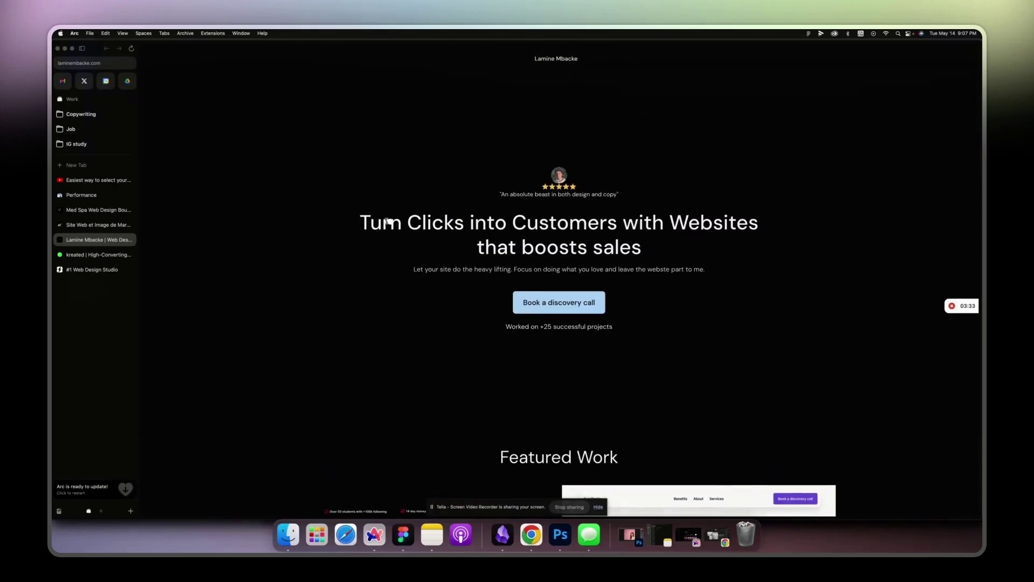
scroll(388, 222, down, 15)
scroll(386, 221, down, 2)
scroll(387, 222, up, 5)
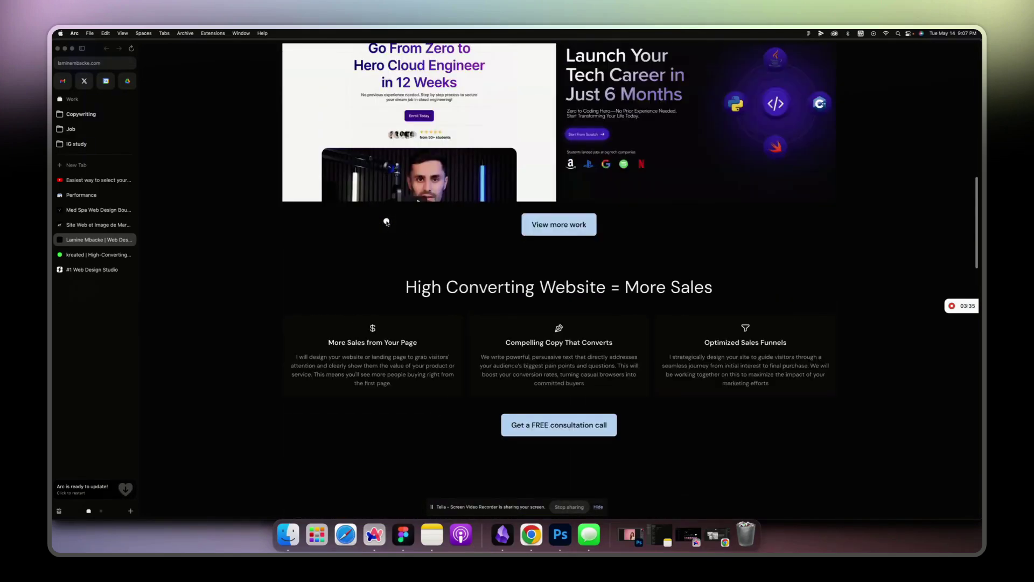
scroll(380, 217, up, 2)
scroll(463, 179, down, 5)
scroll(453, 183, down, 5)
scroll(445, 184, down, 5)
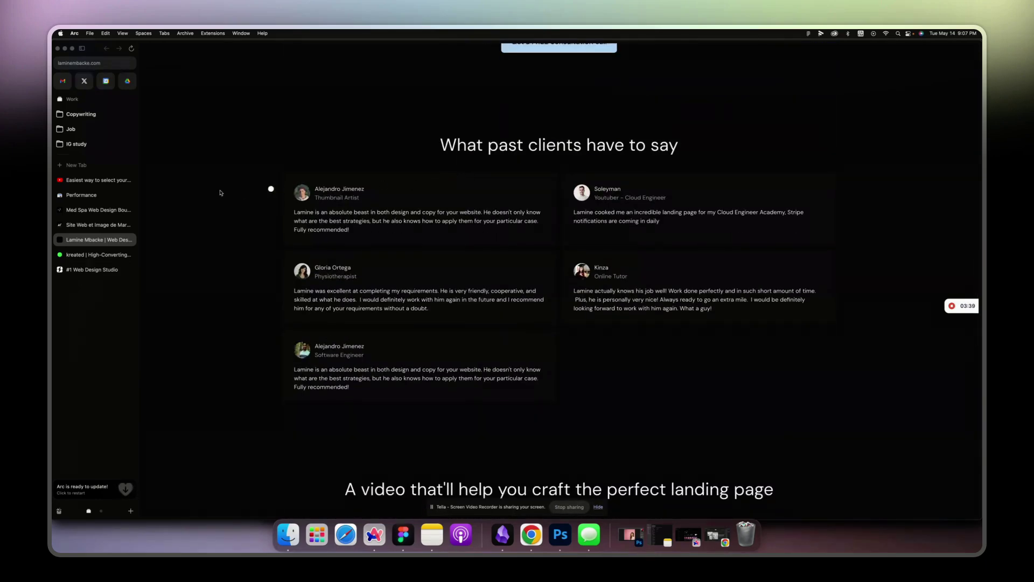
scroll(230, 197, up, 10)
scroll(230, 197, up, 8)
scroll(230, 197, up, 3)
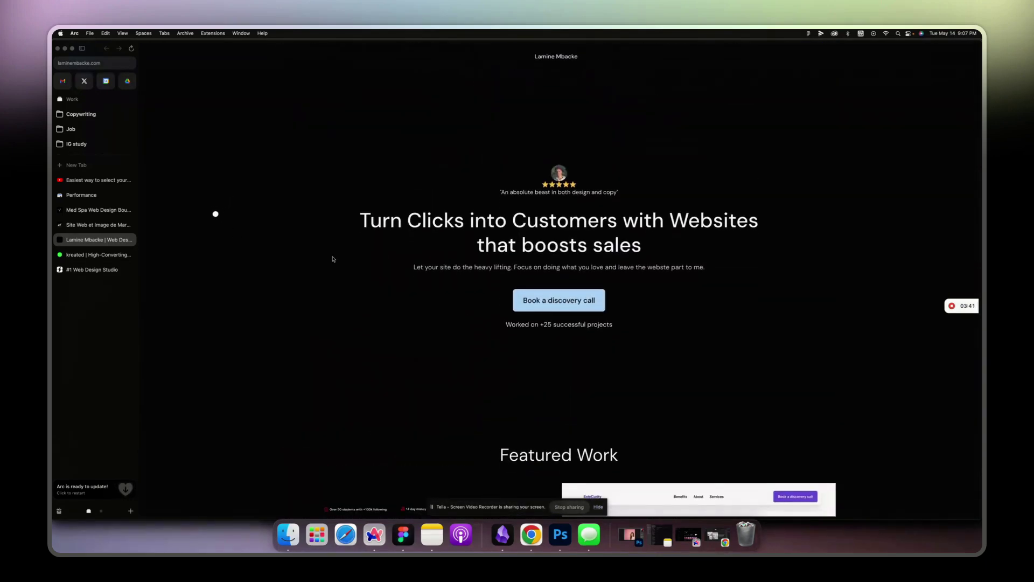
scroll(360, 244, down, 10)
scroll(359, 245, down, 10)
scroll(373, 227, up, 1)
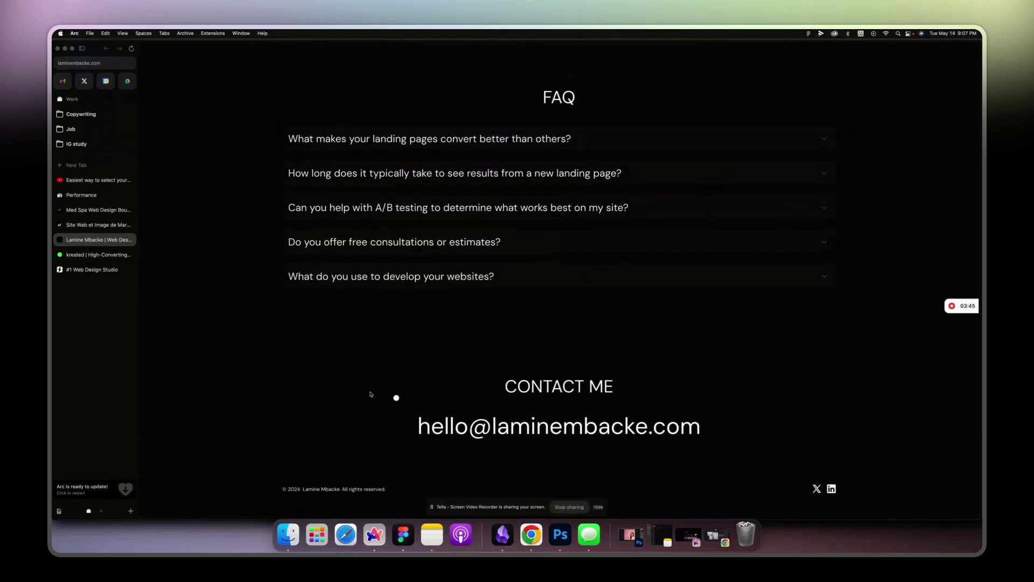
click(69, 255)
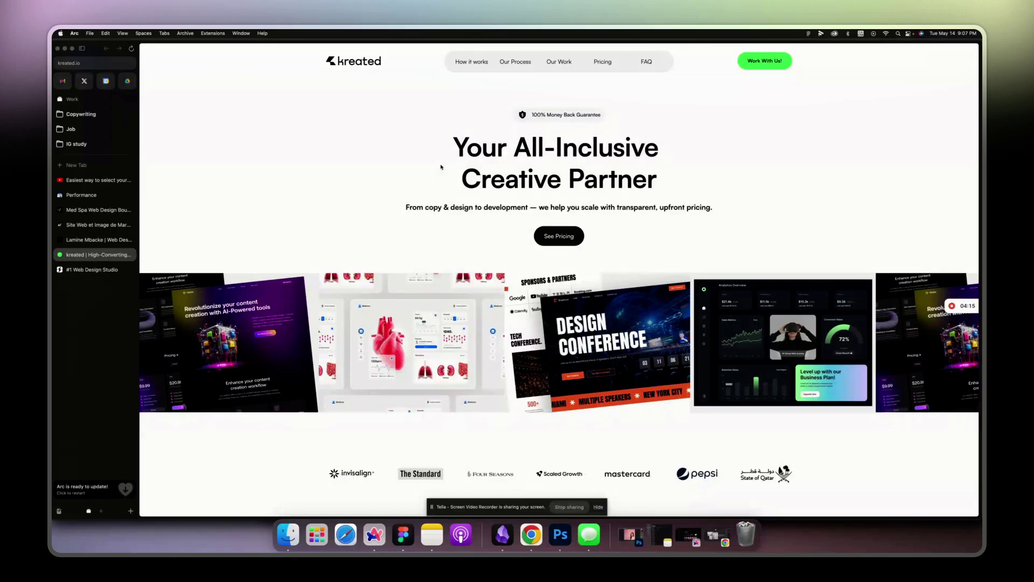
scroll(441, 168, down, 1)
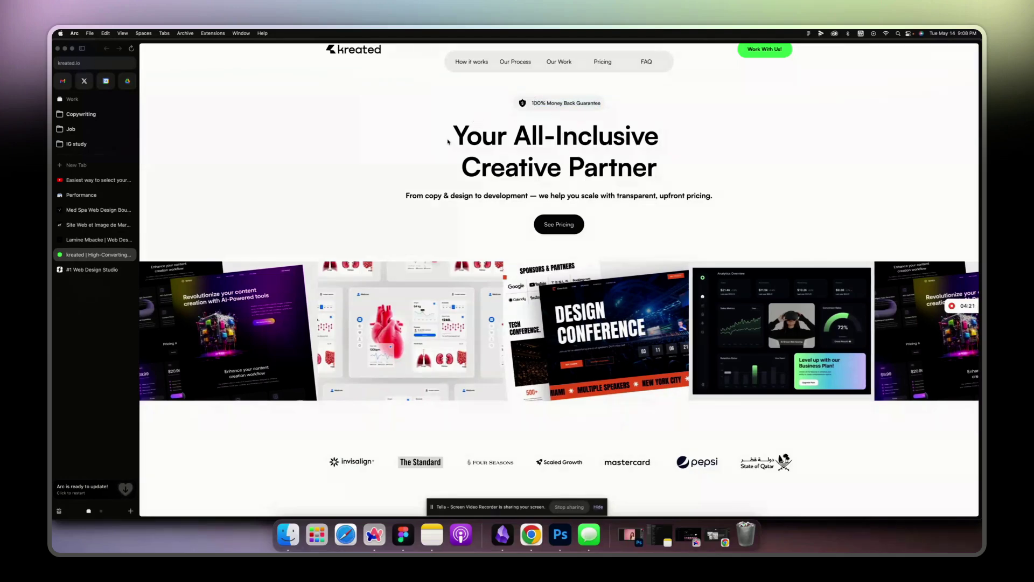
- Highlight the kreated 'Your All-Inclusive' heading and subtitle, then clear the selection
drag(455, 131, 708, 152)
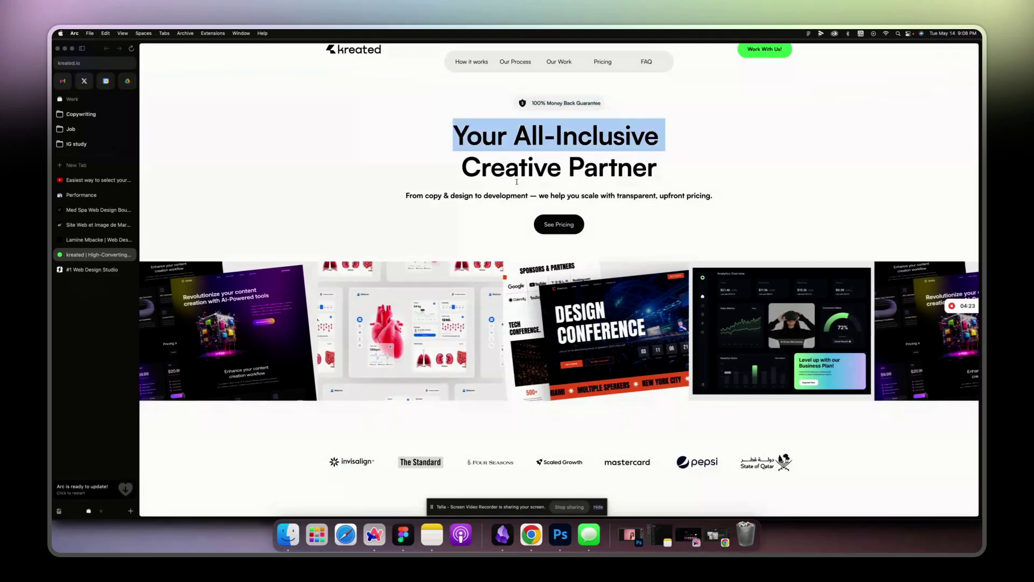
click(486, 194)
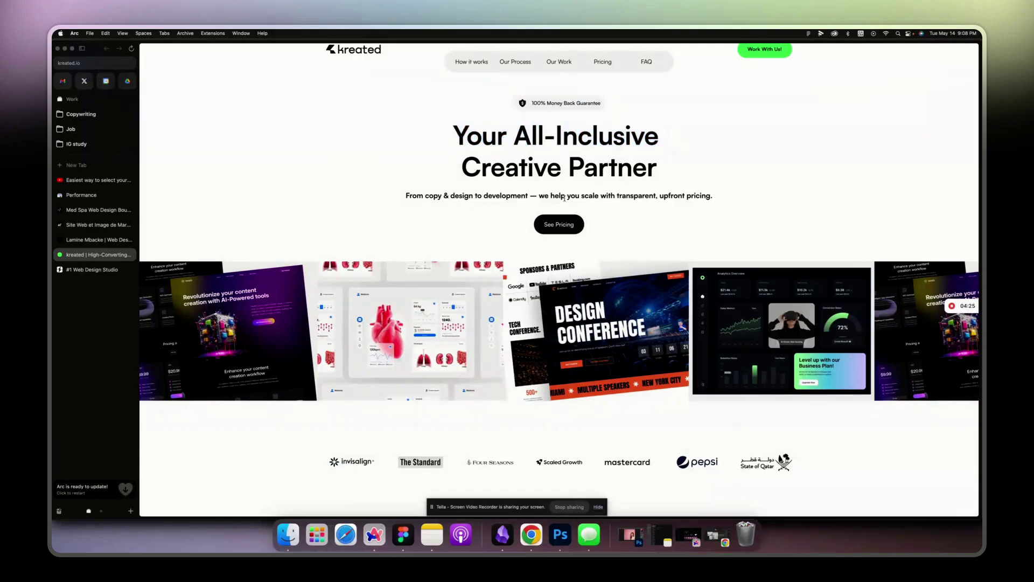
drag(563, 196, 665, 197)
click(518, 242)
scroll(512, 193, down, 2)
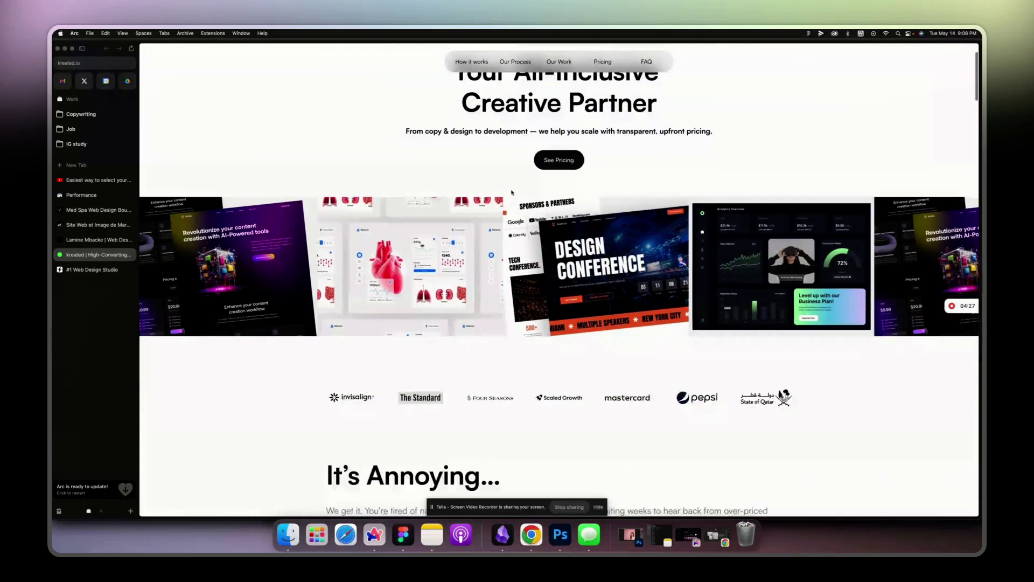
scroll(512, 192, down, 5)
scroll(512, 193, down, 5)
scroll(511, 192, down, 5)
scroll(512, 192, down, 3)
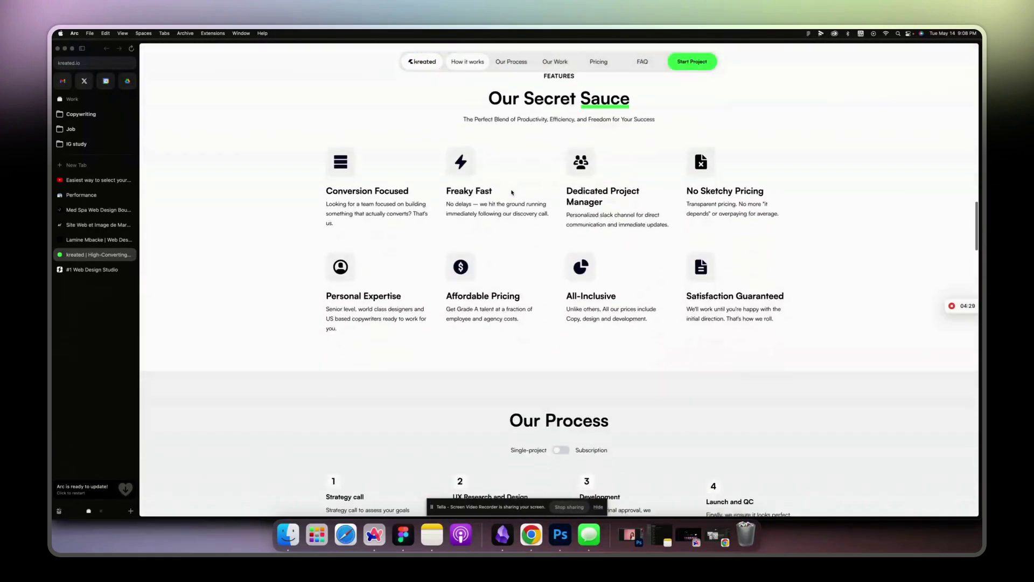
scroll(512, 193, down, 5)
scroll(512, 192, down, 5)
scroll(511, 193, down, 5)
scroll(512, 192, down, 3)
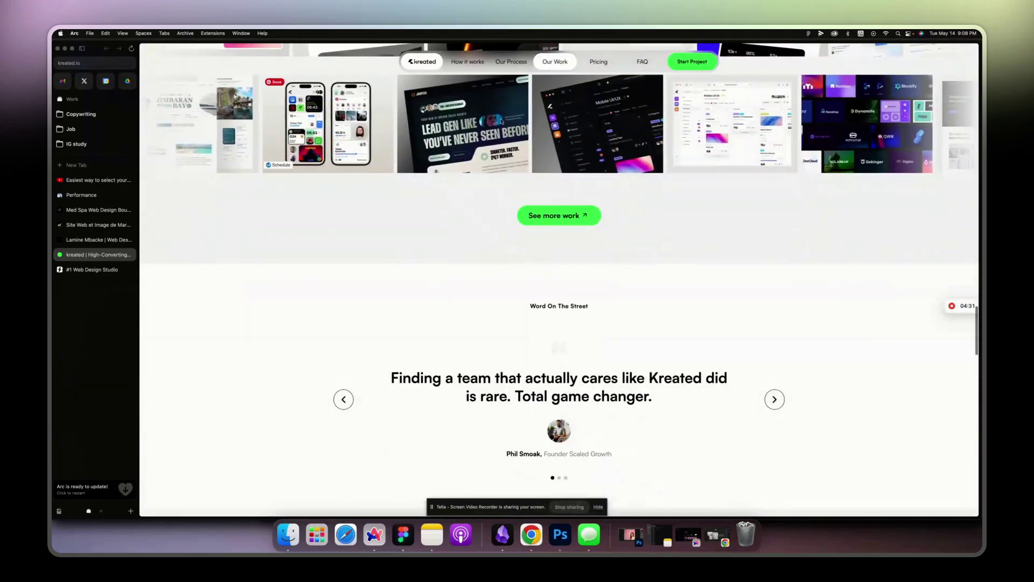
scroll(446, 226, down, 5)
scroll(446, 227, down, 5)
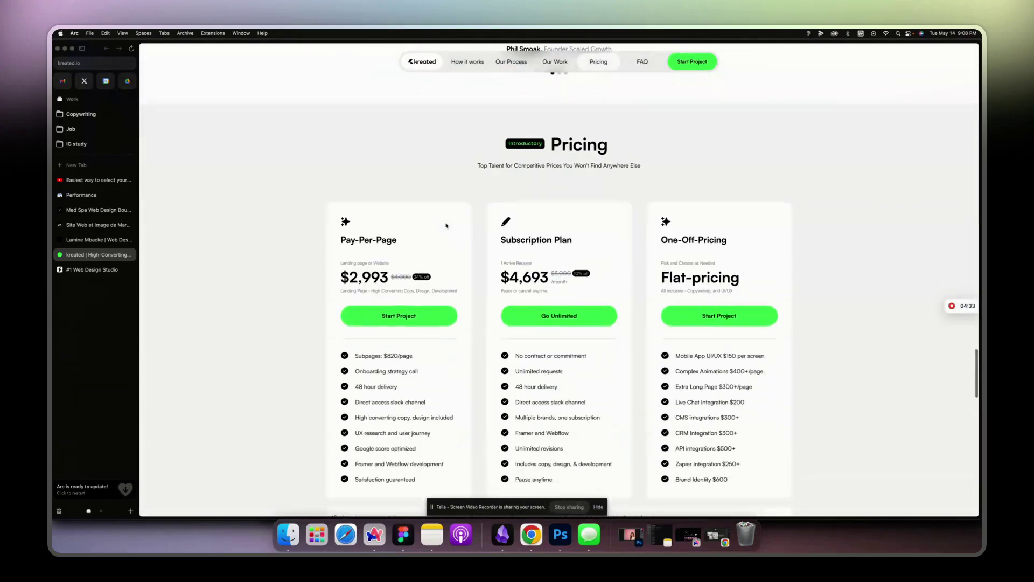
scroll(446, 227, down, 3)
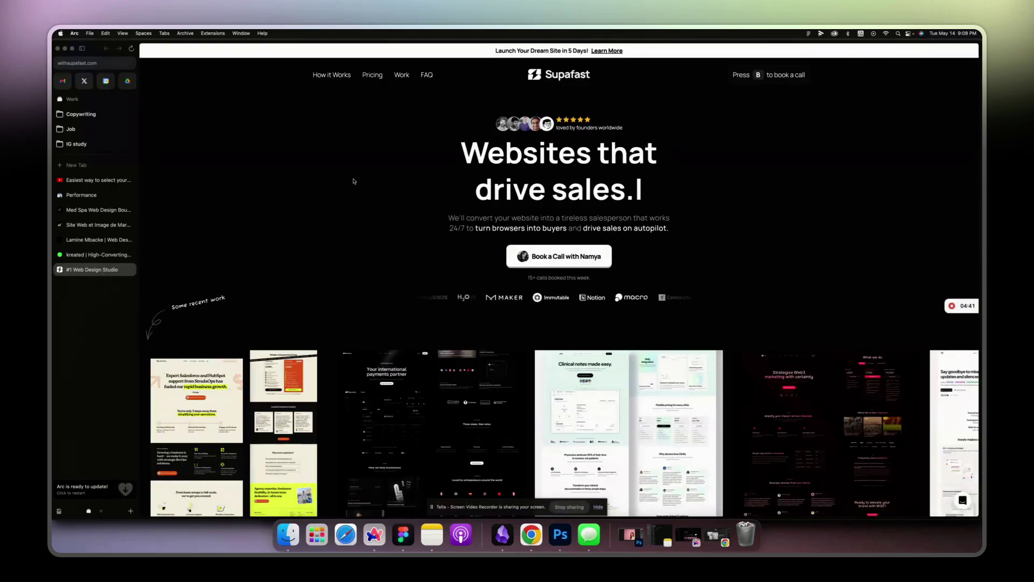
scroll(354, 181, down, 2)
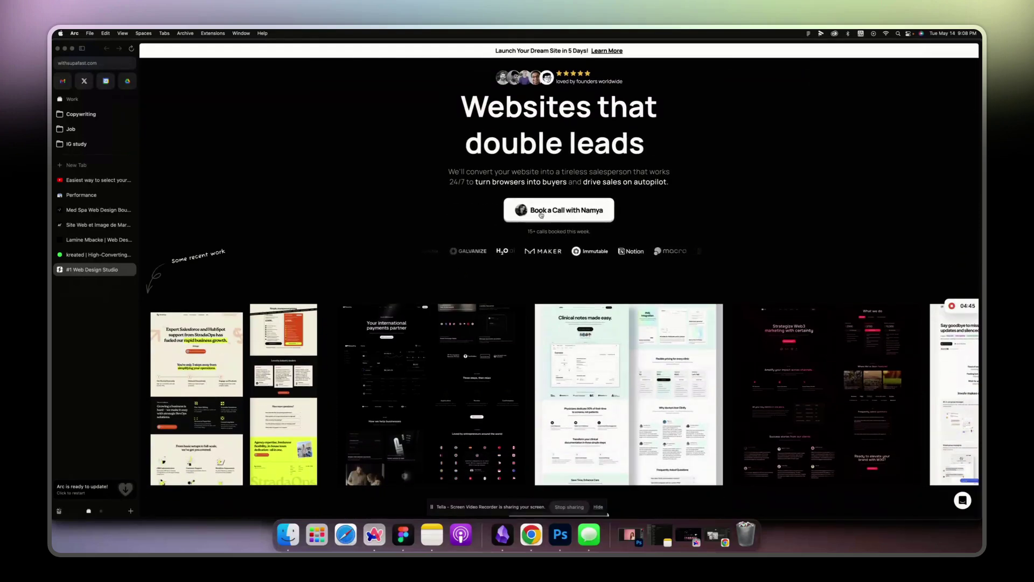
scroll(320, 244, up, 2)
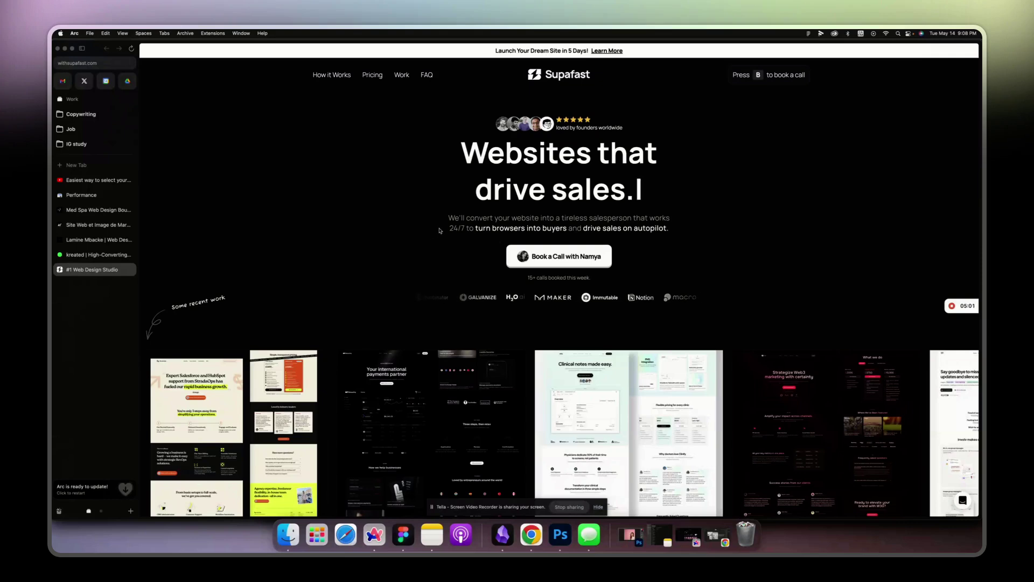
scroll(441, 230, down, 2)
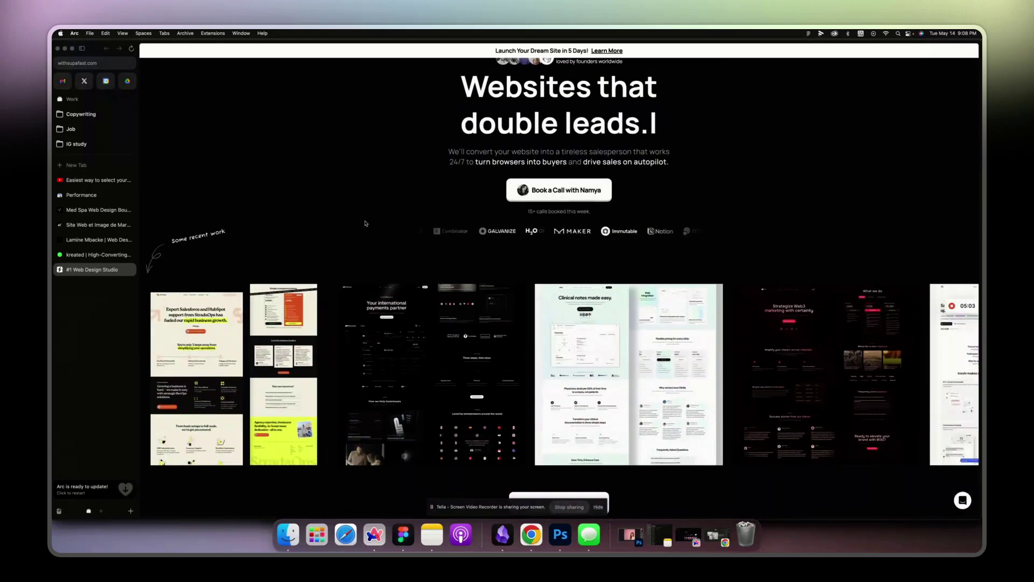
scroll(324, 323, down, 3)
scroll(364, 282, down, 2)
scroll(424, 255, down, 8)
scroll(424, 256, down, 5)
scroll(424, 255, down, 6)
scroll(424, 255, down, 5)
scroll(424, 256, down, 6)
scroll(425, 255, down, 8)
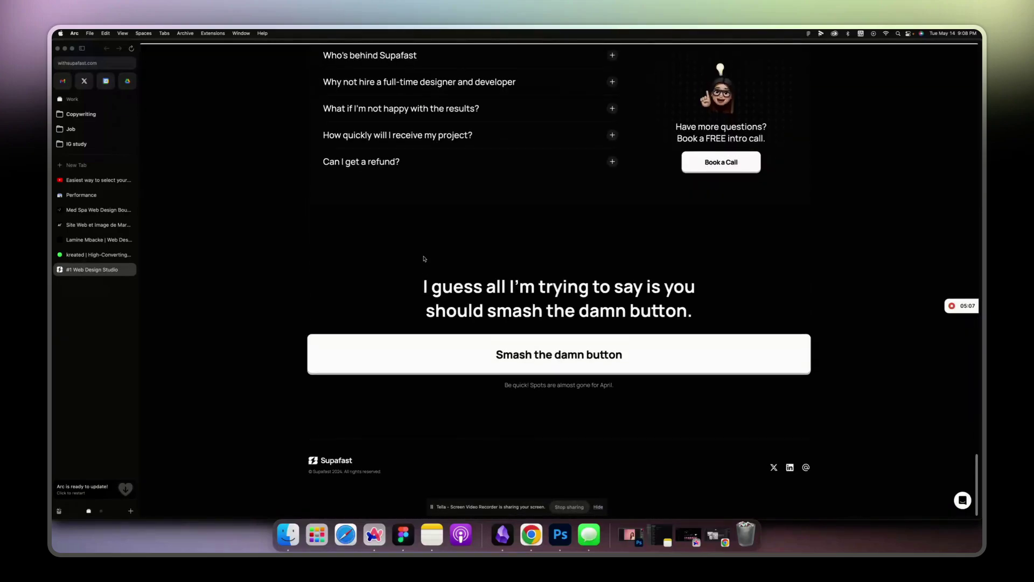
scroll(425, 256, up, 4)
scroll(425, 256, up, 8)
scroll(424, 256, up, 10)
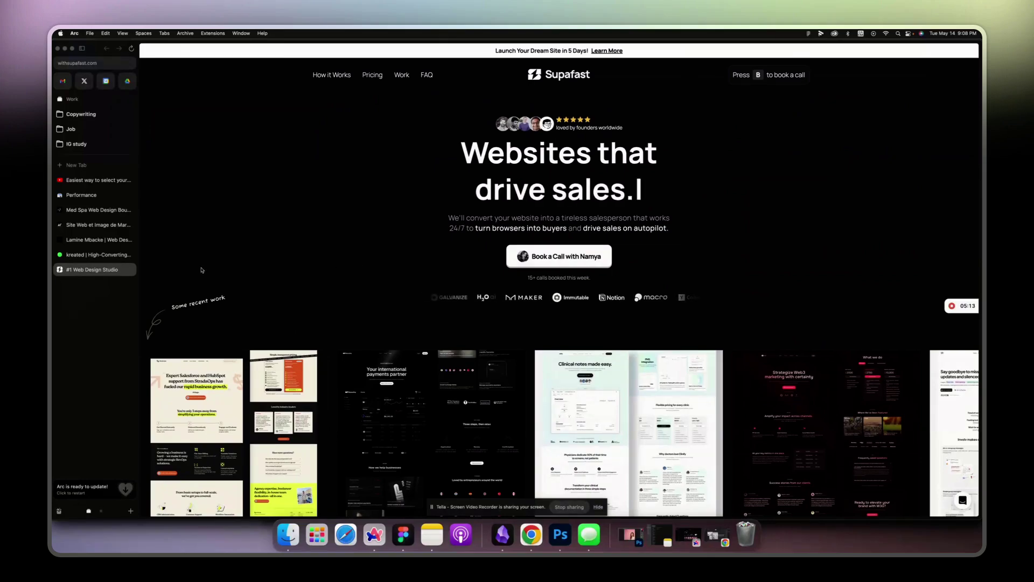
click(92, 255)
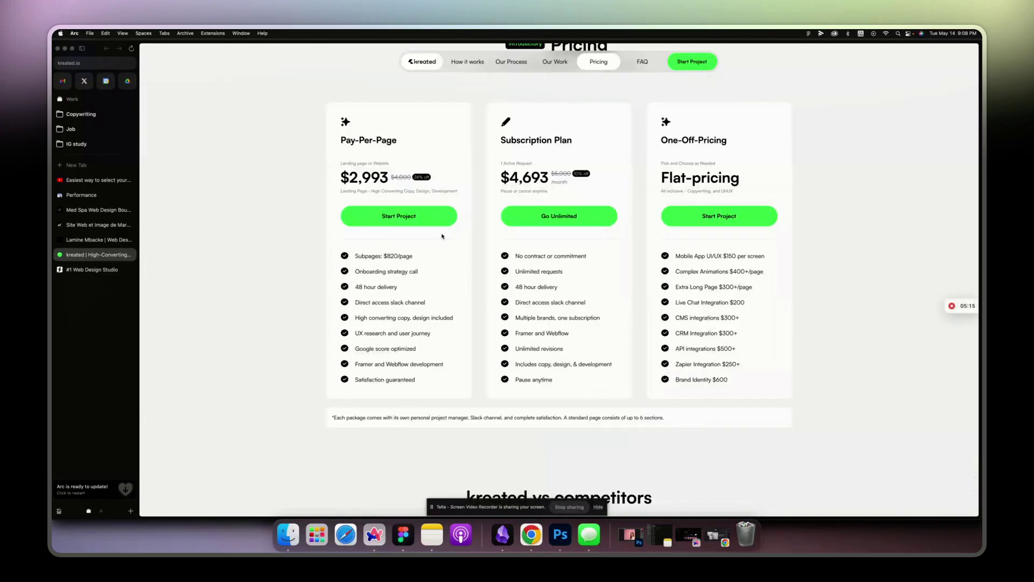
scroll(443, 235, up, 15)
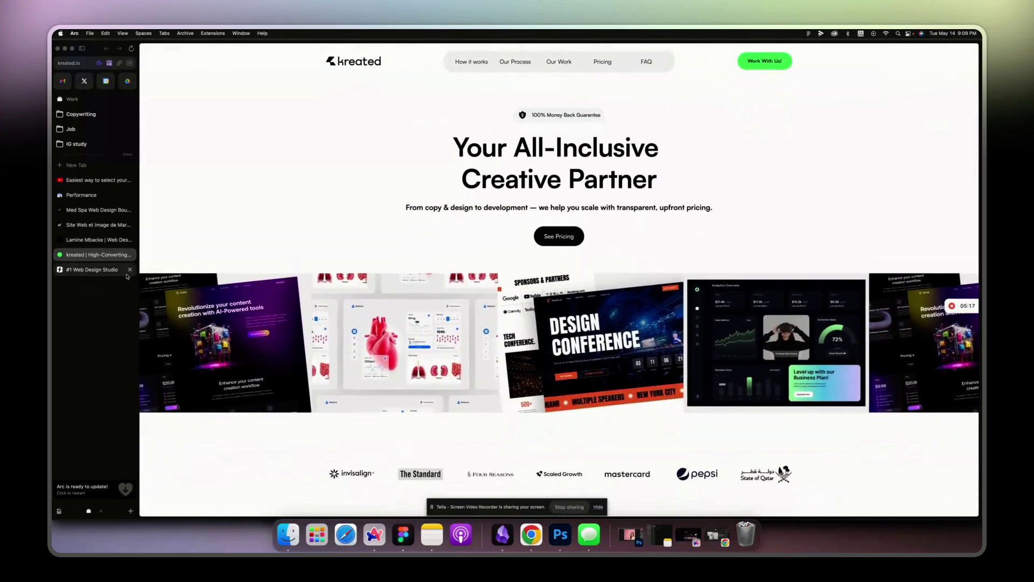
click(93, 239)
scroll(235, 243, up, 15)
scroll(238, 243, up, 10)
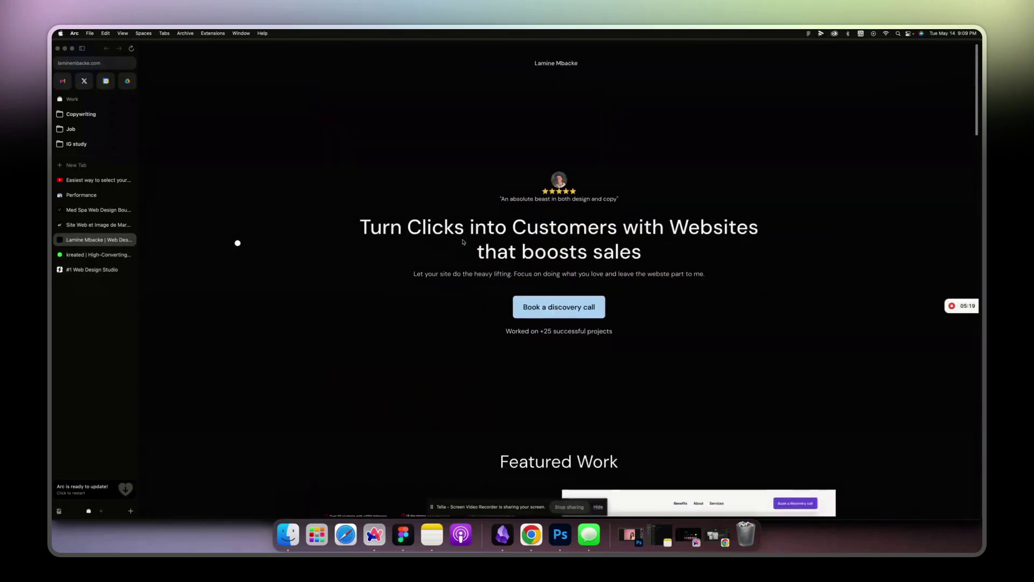
click(92, 225)
scroll(306, 234, up, 3)
scroll(306, 235, up, 5)
scroll(306, 234, up, 10)
scroll(306, 235, up, 8)
scroll(307, 235, down, 8)
scroll(306, 235, down, 15)
scroll(307, 235, up, 12)
scroll(303, 243, up, 8)
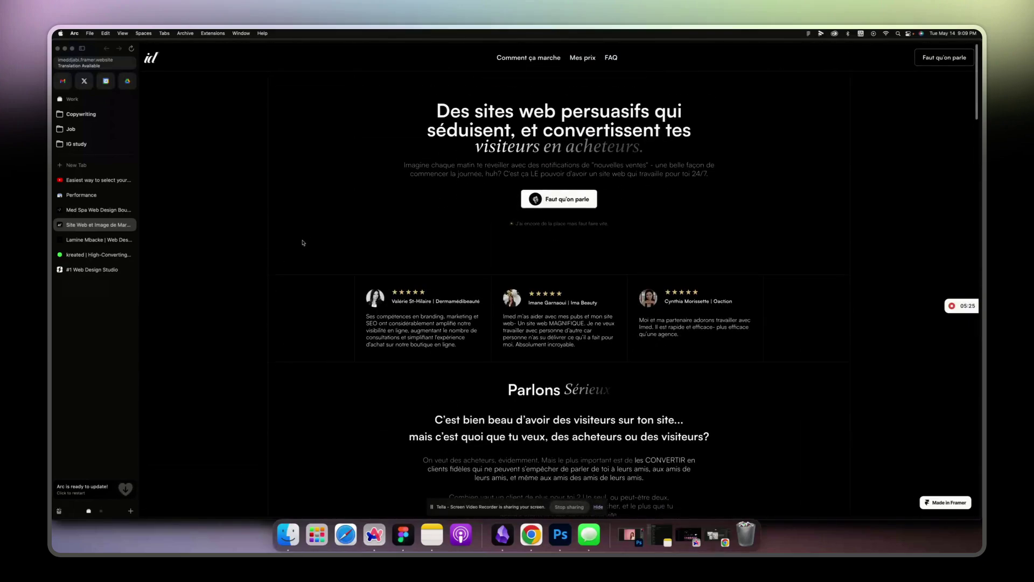
click(75, 255)
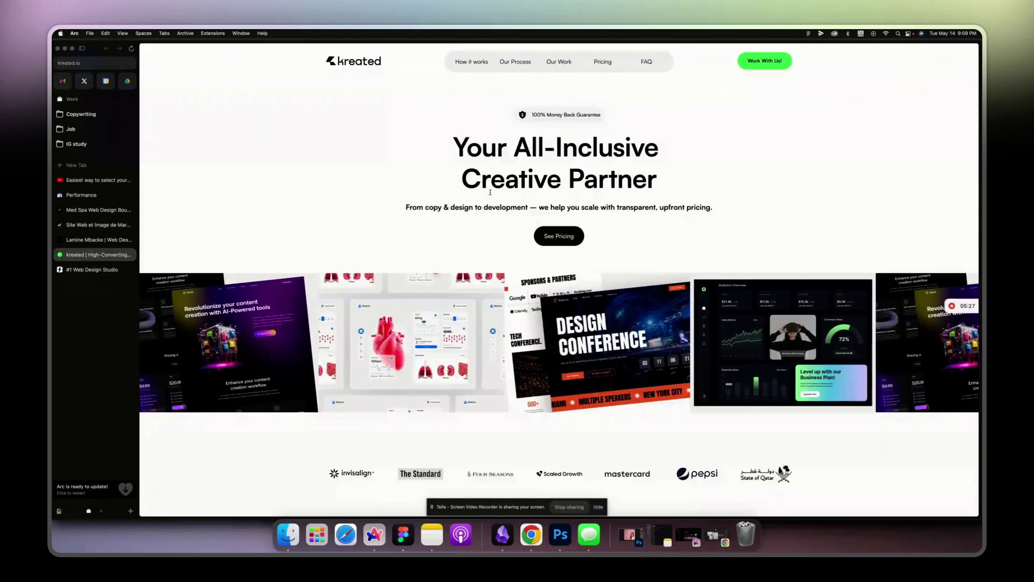
scroll(462, 200, down, 5)
scroll(404, 203, down, 5)
scroll(364, 186, down, 4)
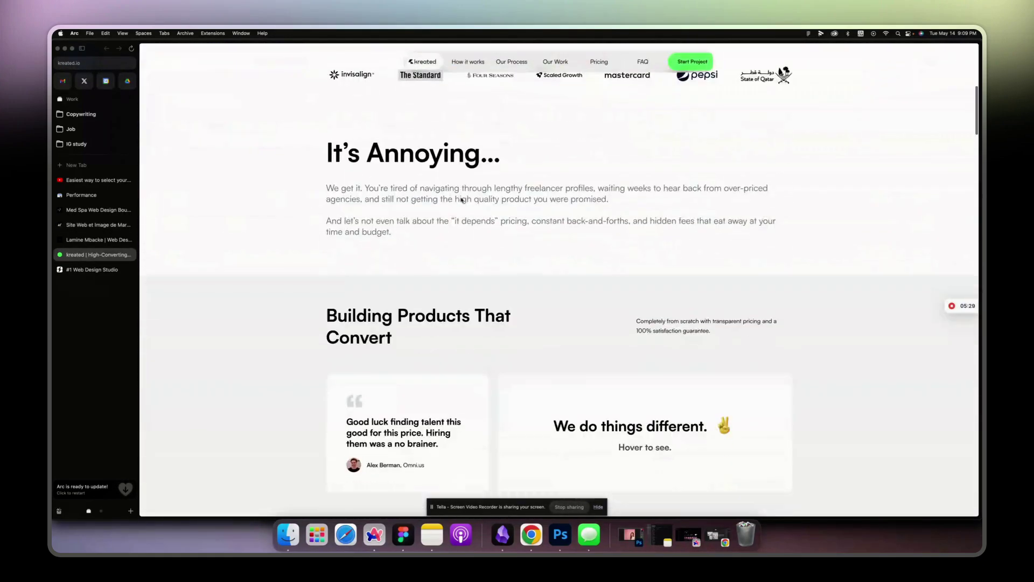
drag(327, 133, 606, 190)
click(485, 243)
scroll(655, 219, down, 10)
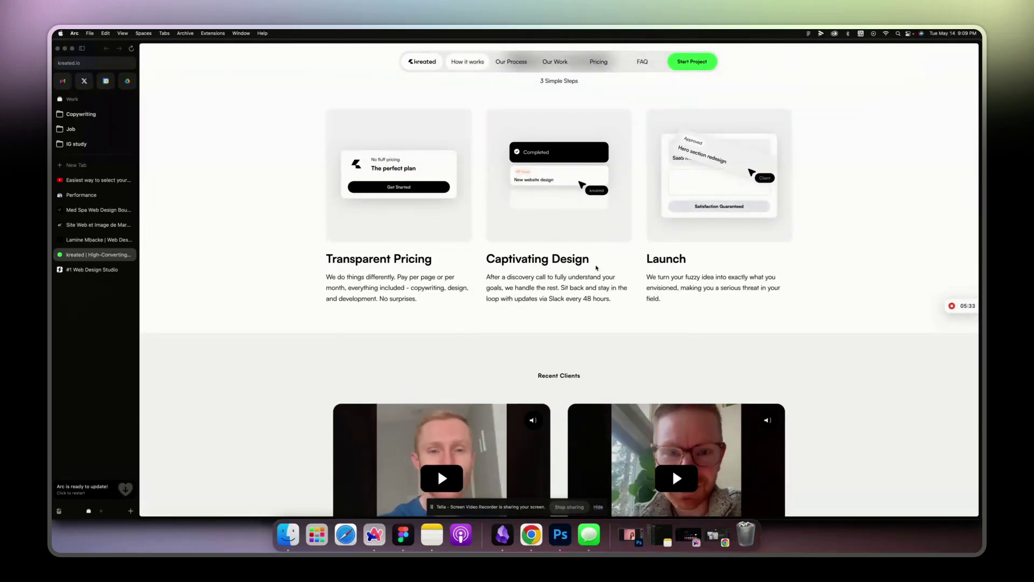
scroll(596, 270, down, 1)
scroll(437, 451, down, 5)
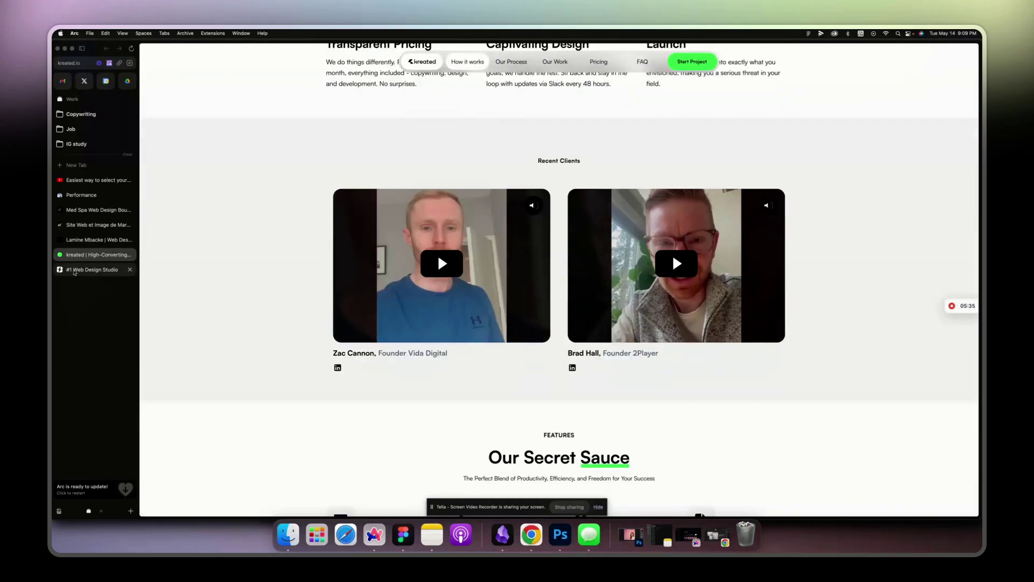
click(93, 269)
mouse_move(453, 141)
mouse_down()
mouse_move(676, 202)
mouse_move(392, 247)
mouse_up()
scroll(392, 247, down, 10)
scroll(393, 248, down, 5)
scroll(393, 247, up, 5)
scroll(393, 245, down, 8)
scroll(392, 245, down, 8)
scroll(392, 245, down, 8)
scroll(392, 245, down, 6)
scroll(392, 247, down, 6)
scroll(393, 247, up, 5)
scroll(391, 247, up, 15)
scroll(392, 247, up, 10)
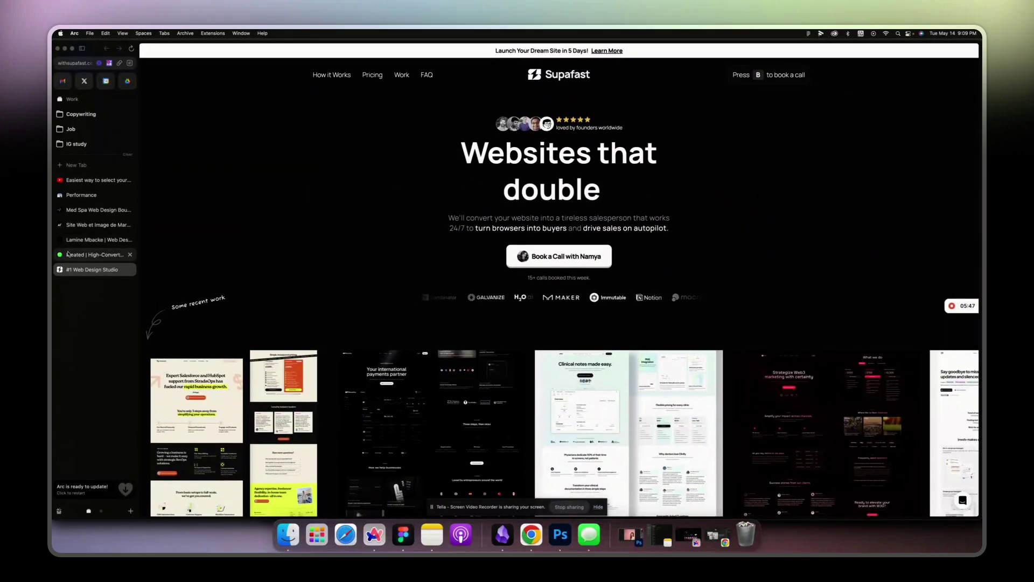
- Return to kreated and highlight its 'Your All-Inclusive Creative Partner' headline and subheading
click(89, 253)
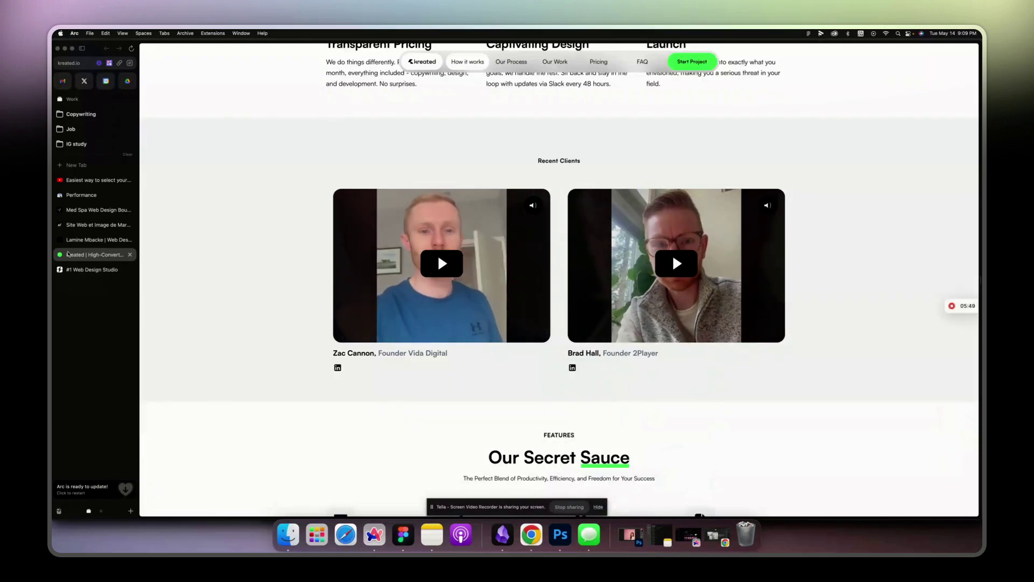
scroll(437, 254, up, 10)
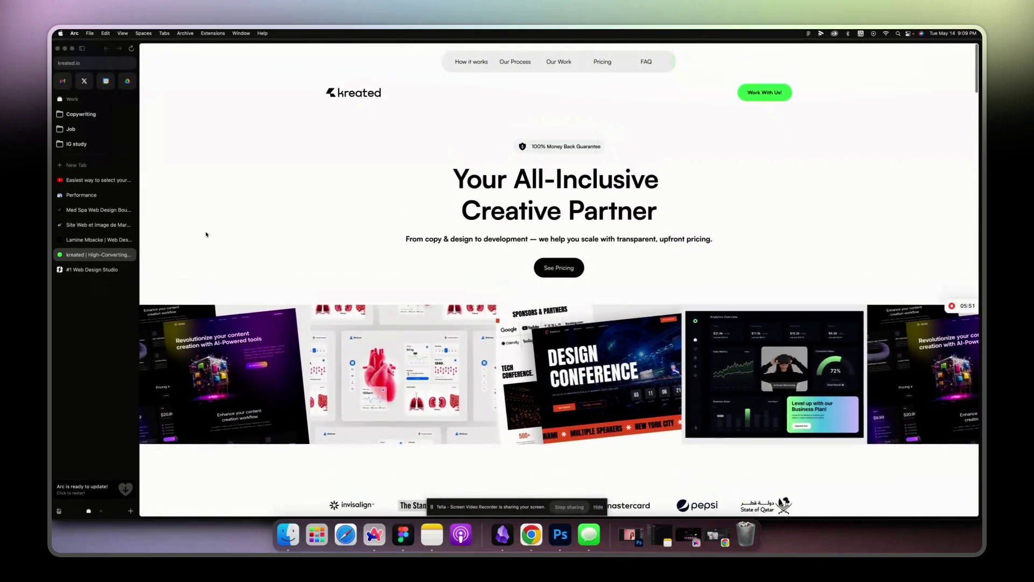
drag(440, 145, 662, 182)
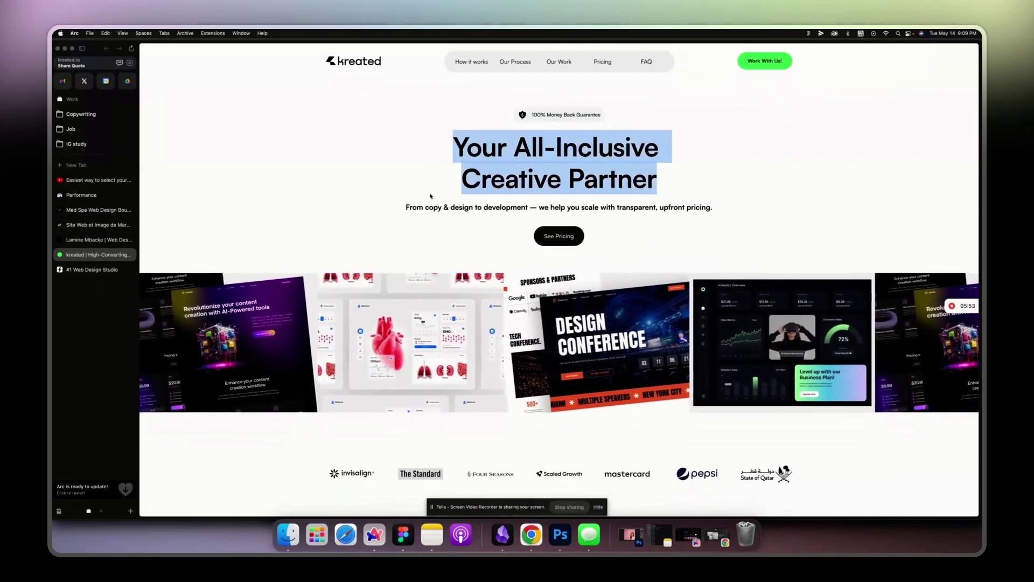
click(347, 258)
scroll(448, 329, down, 10)
scroll(449, 329, down, 8)
scroll(449, 329, down, 6)
scroll(449, 329, down, 6)
scroll(449, 328, down, 5)
scroll(448, 328, up, 15)
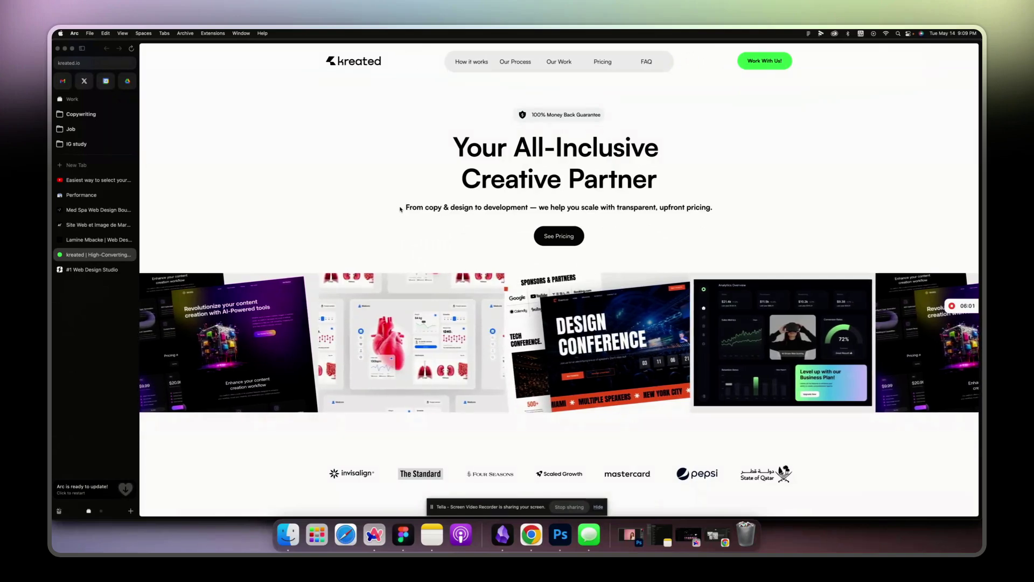
drag(406, 207, 436, 207)
click(477, 207)
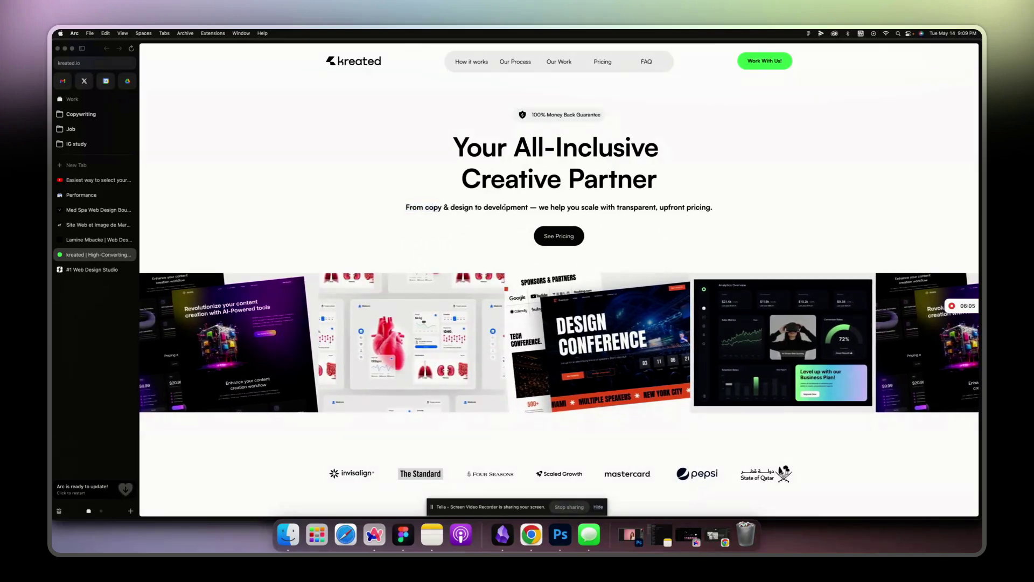
key(super+alt+Up)
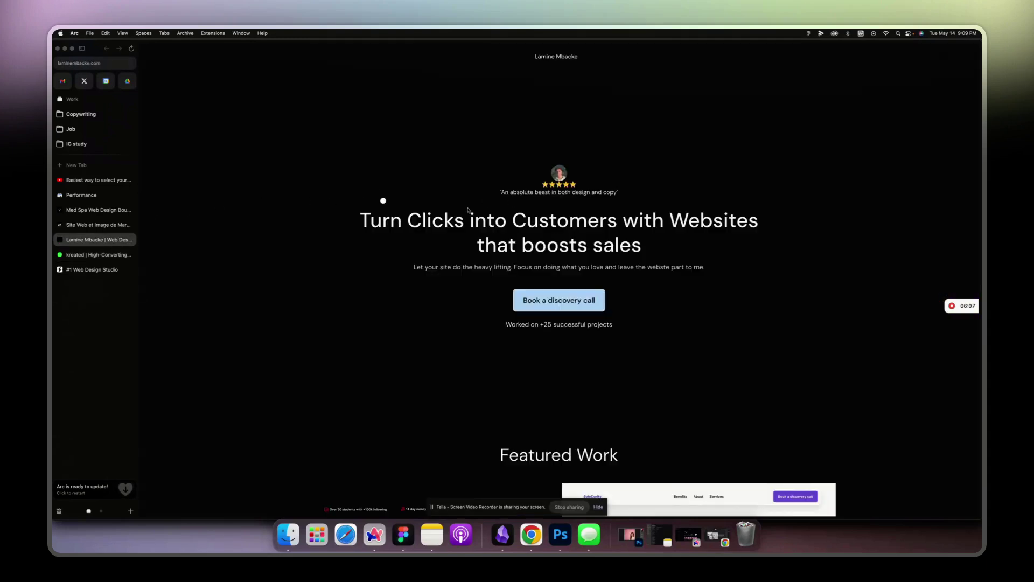
drag(361, 220, 541, 221)
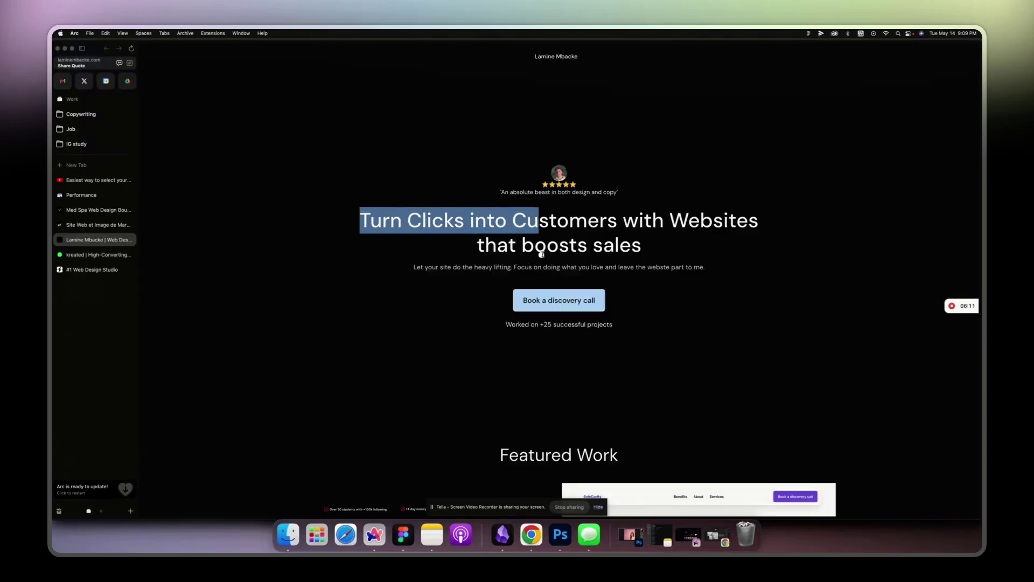
drag(547, 267, 602, 267)
click(457, 266)
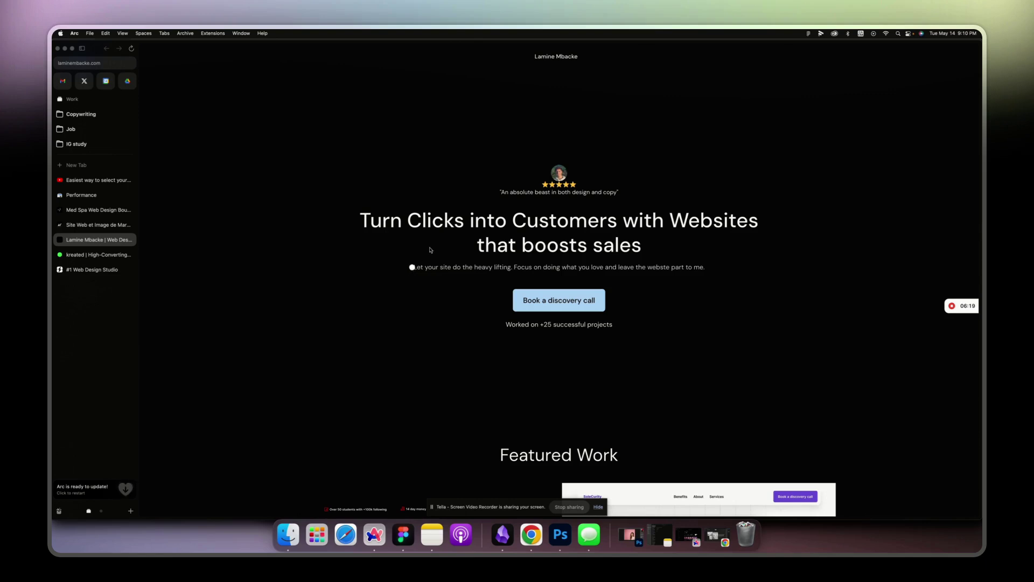
scroll(458, 240, down, 2)
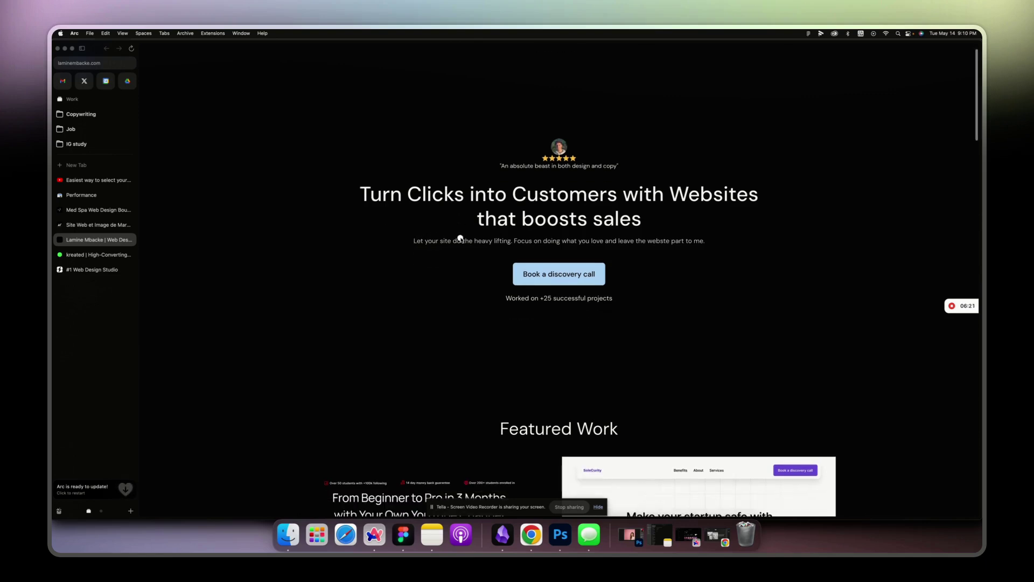
scroll(460, 240, down, 2)
scroll(460, 238, down, 2)
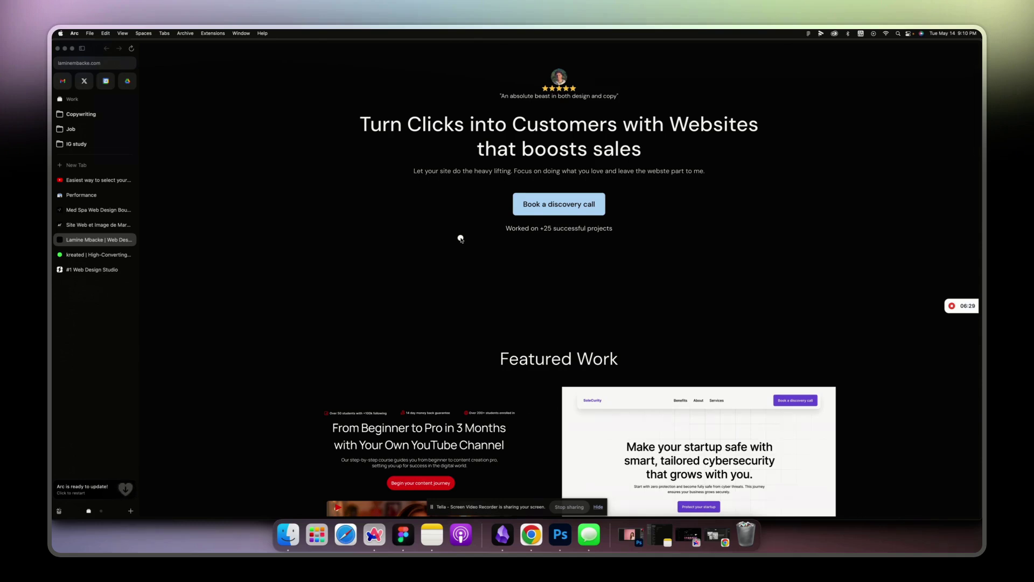
scroll(460, 238, down, 2)
scroll(460, 238, down, 2)
scroll(461, 238, down, 5)
scroll(460, 238, down, 5)
scroll(461, 190, down, 5)
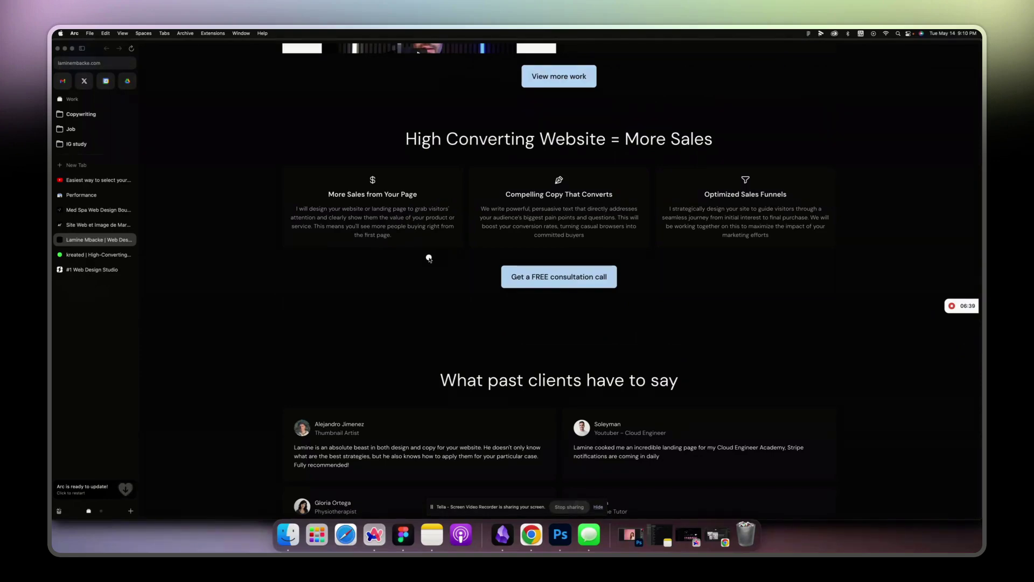
scroll(430, 258, down, 1)
scroll(429, 258, down, 1)
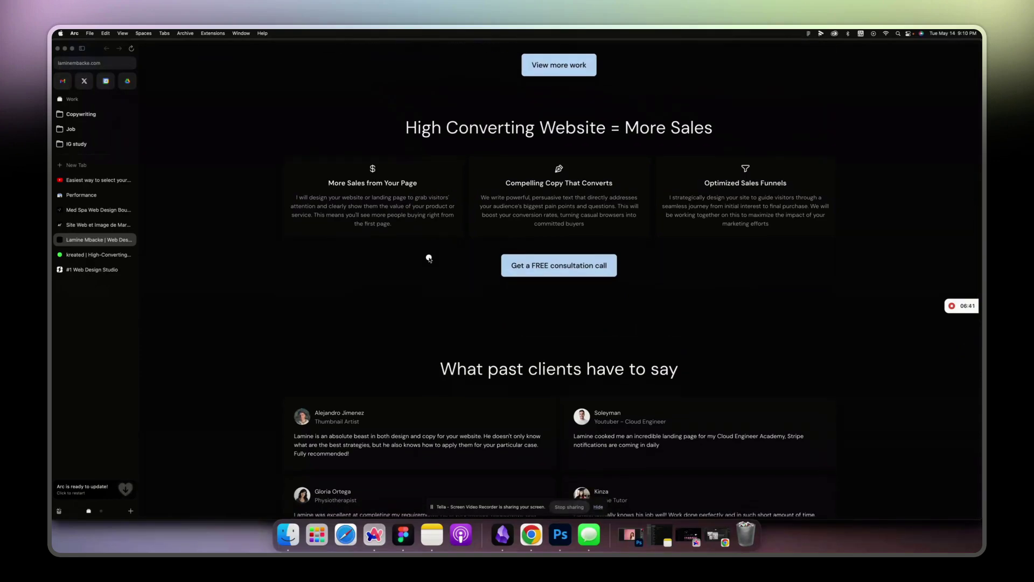
scroll(430, 258, down, 6)
scroll(429, 257, down, 5)
scroll(429, 258, down, 4)
scroll(429, 258, down, 5)
scroll(430, 258, up, 12)
scroll(430, 258, up, 10)
scroll(428, 258, up, 8)
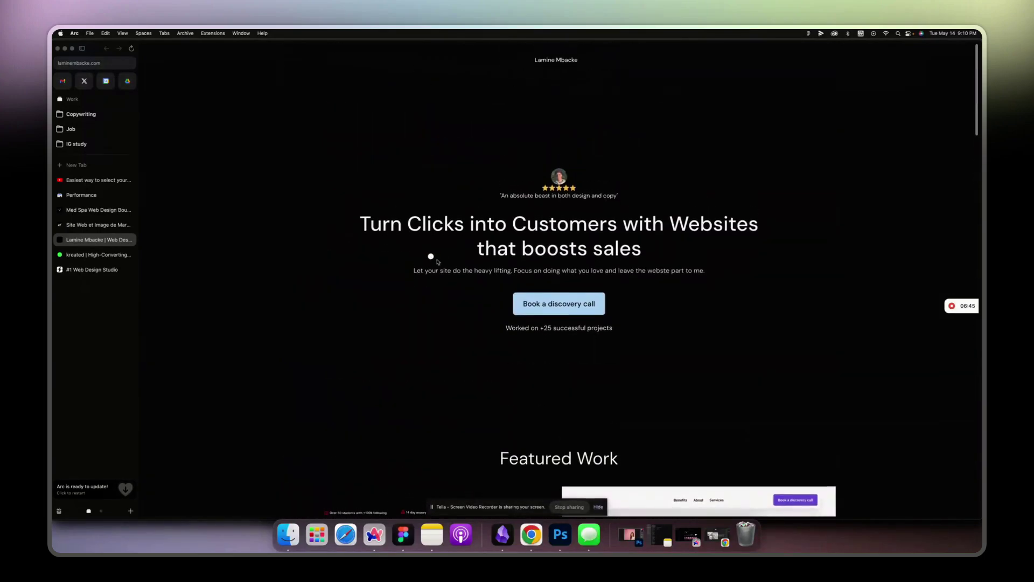
click(77, 271)
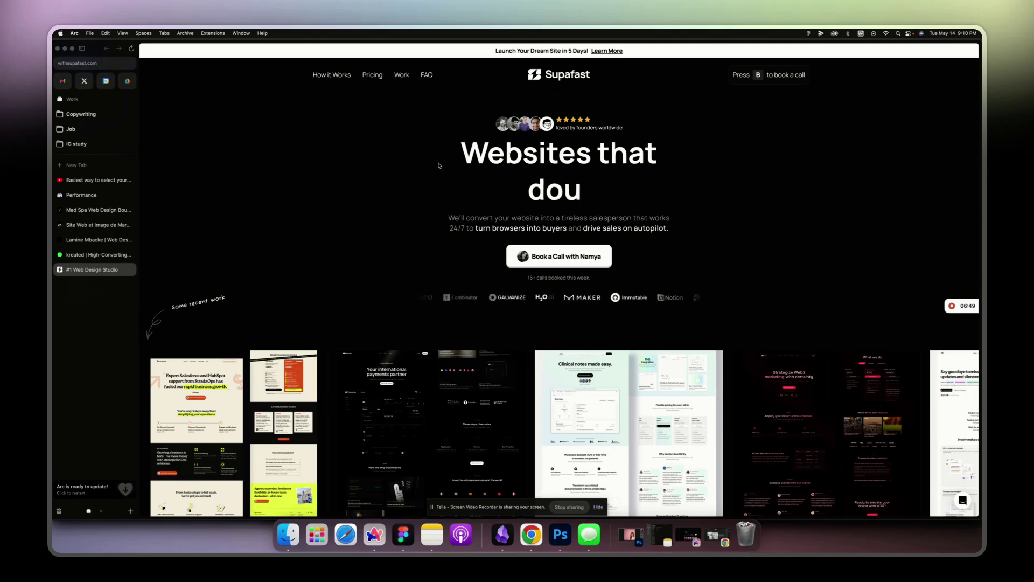
scroll(439, 164, down, 1)
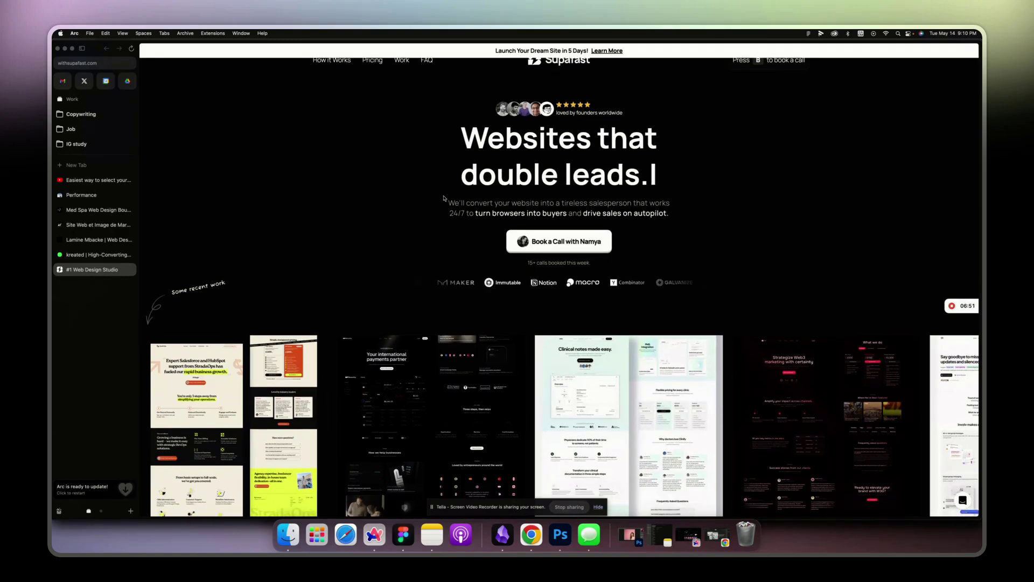
- Highlight the Supafast hero headline and subtext, then switch to the French agency site
drag(439, 165, 658, 221)
click(388, 233)
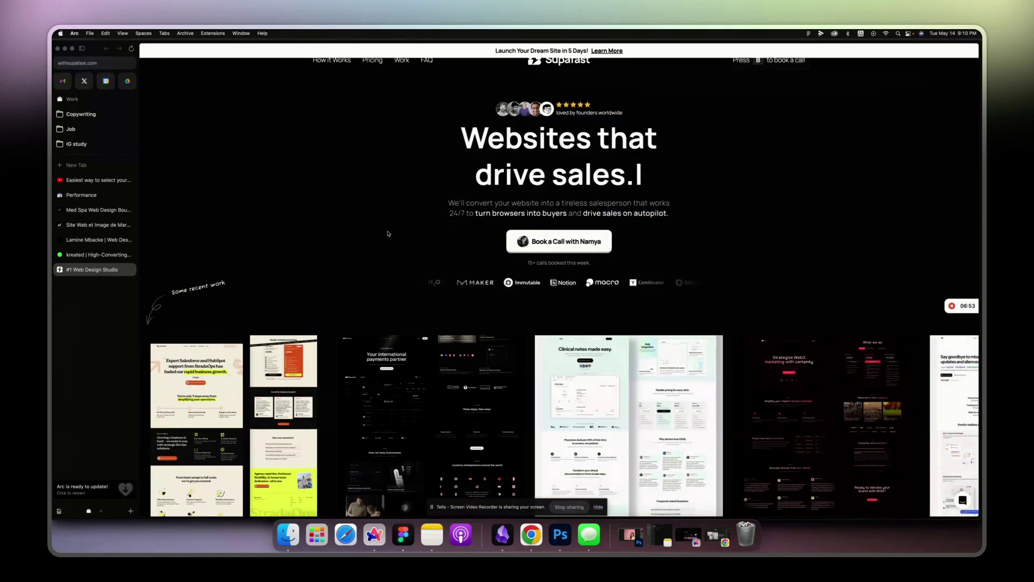
scroll(388, 234, down, 2)
scroll(389, 242, down, 3)
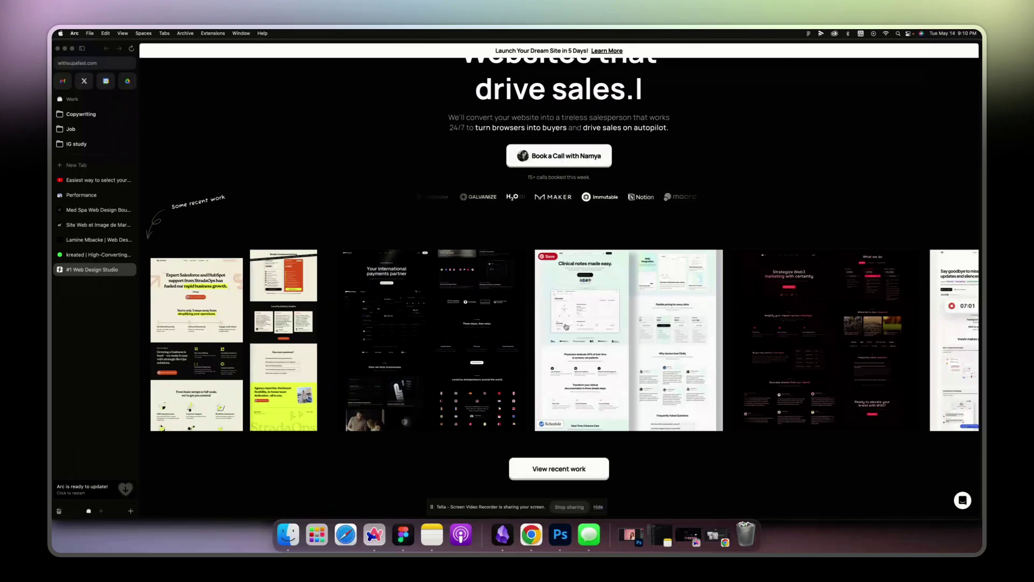
scroll(566, 326, down, 1)
scroll(565, 326, down, 2)
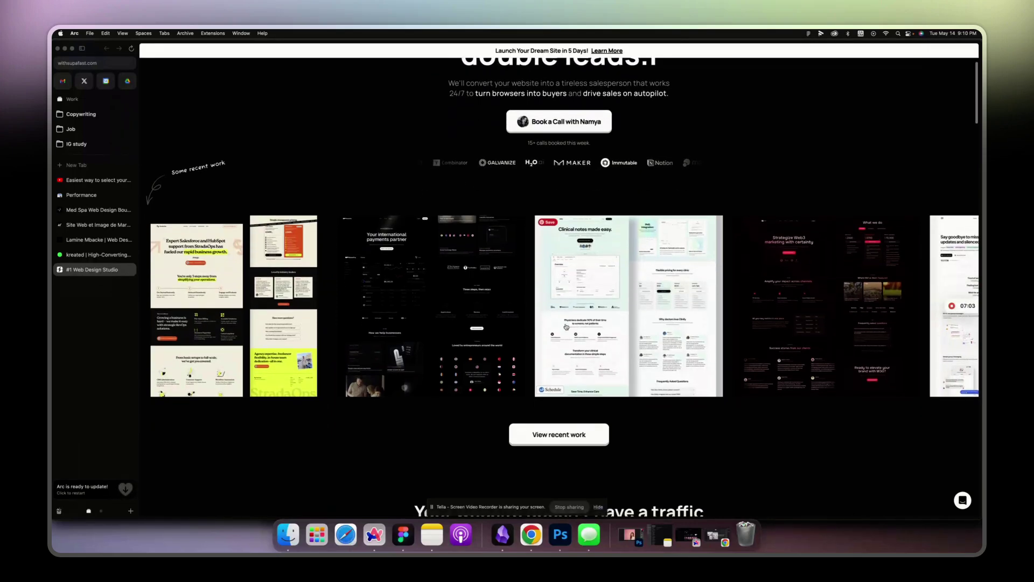
scroll(566, 326, down, 2)
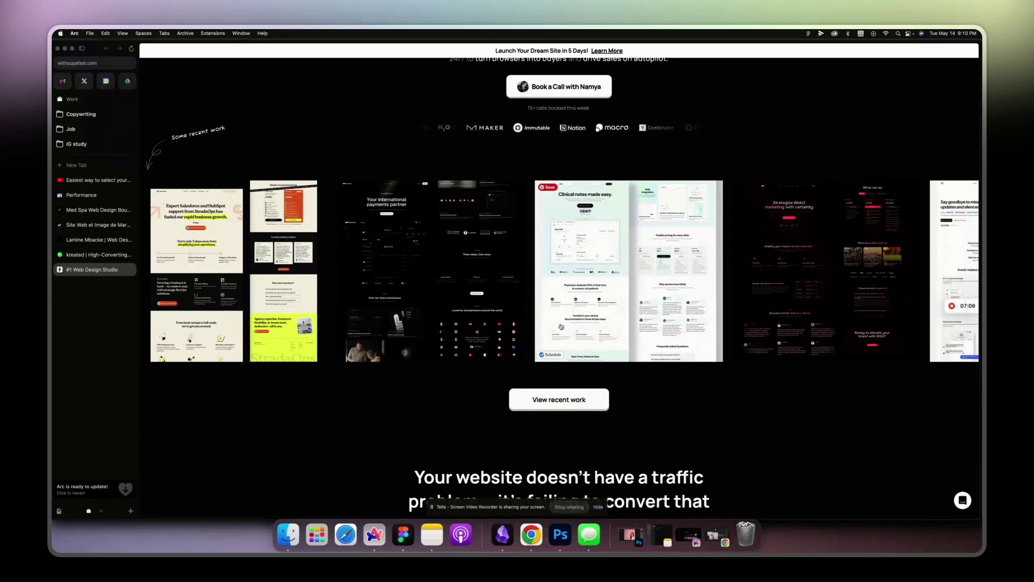
scroll(561, 326, down, 2)
scroll(562, 326, down, 4)
scroll(562, 326, down, 5)
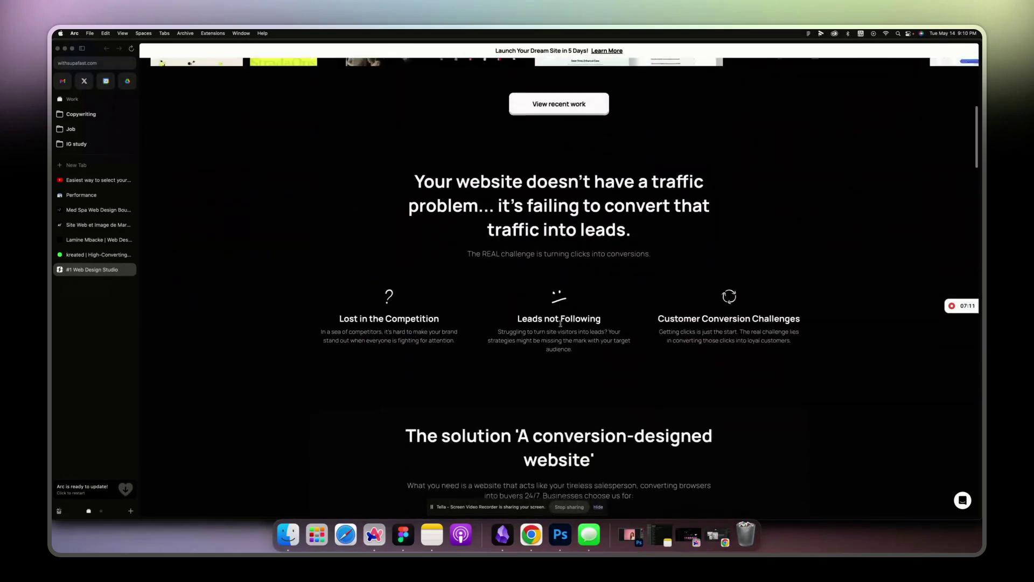
scroll(561, 326, down, 4)
scroll(561, 326, down, 6)
scroll(561, 326, down, 8)
scroll(562, 325, down, 8)
scroll(561, 326, down, 8)
scroll(561, 326, down, 3)
scroll(561, 326, up, 5)
scroll(561, 326, up, 10)
scroll(561, 326, up, 8)
scroll(560, 325, up, 3)
click(97, 224)
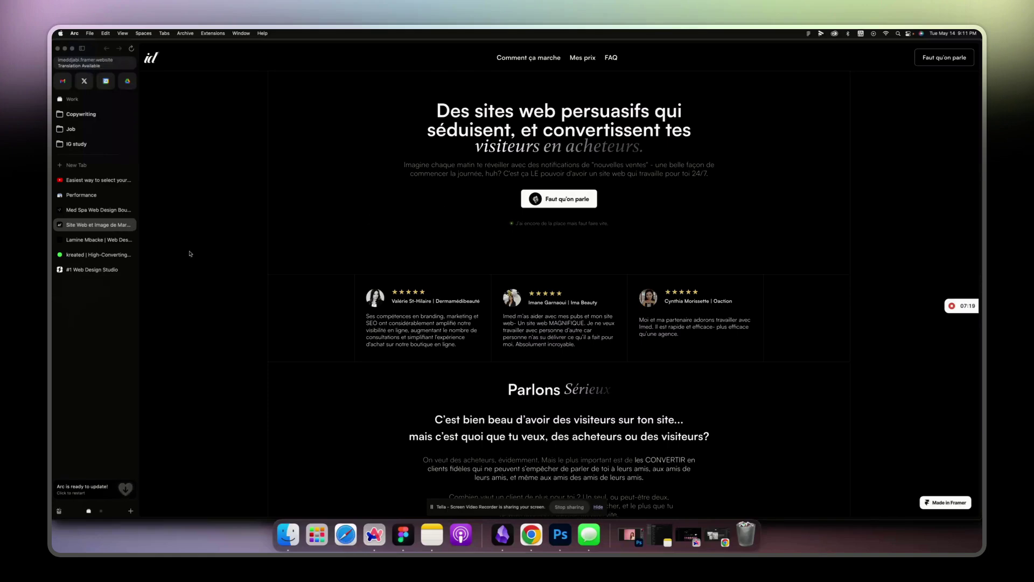
click(97, 254)
scroll(591, 247, down, 5)
scroll(591, 247, down, 8)
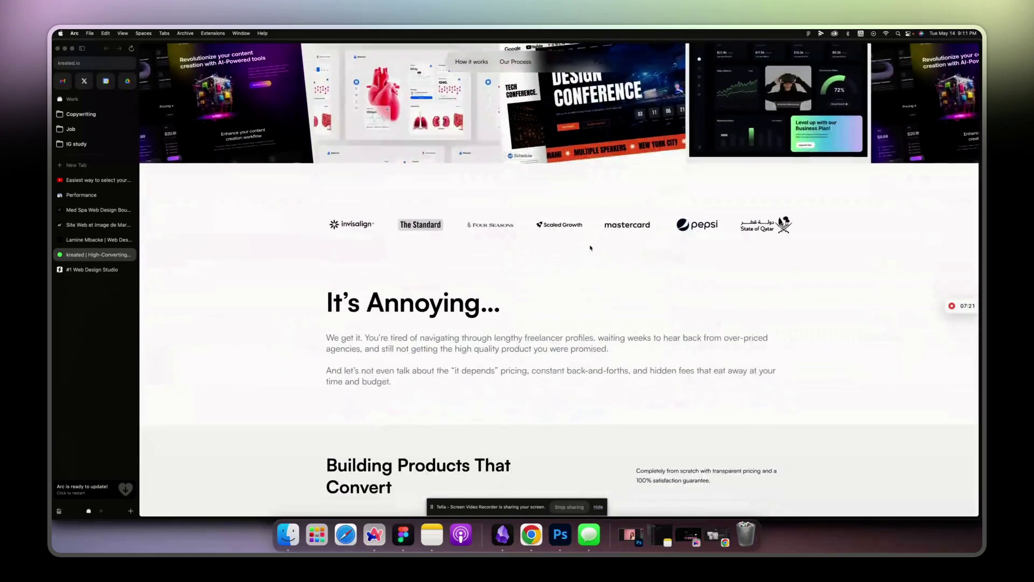
scroll(591, 247, down, 5)
scroll(591, 247, down, 10)
scroll(591, 247, down, 5)
scroll(591, 247, down, 6)
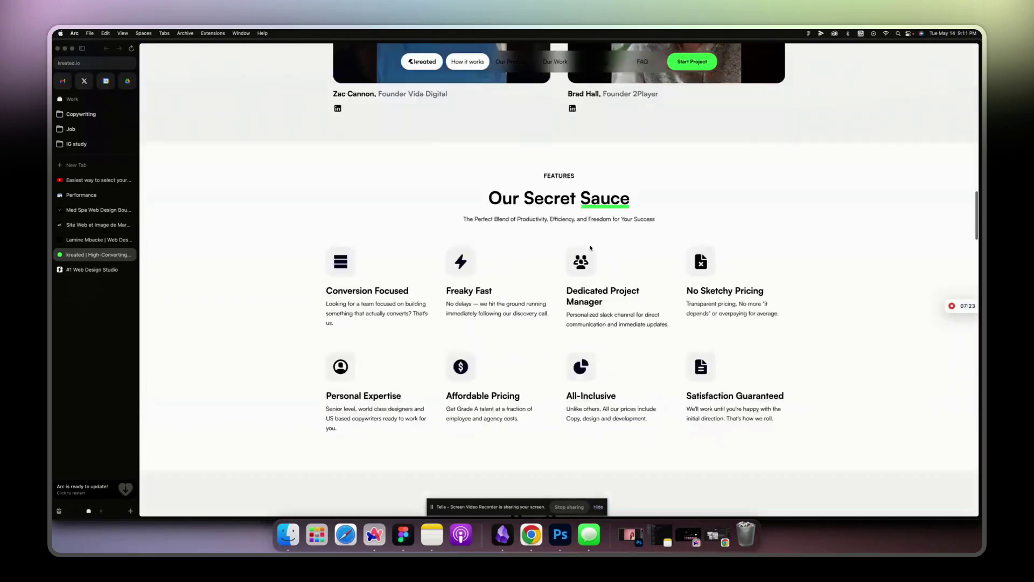
scroll(591, 247, up, 3)
scroll(591, 247, up, 2)
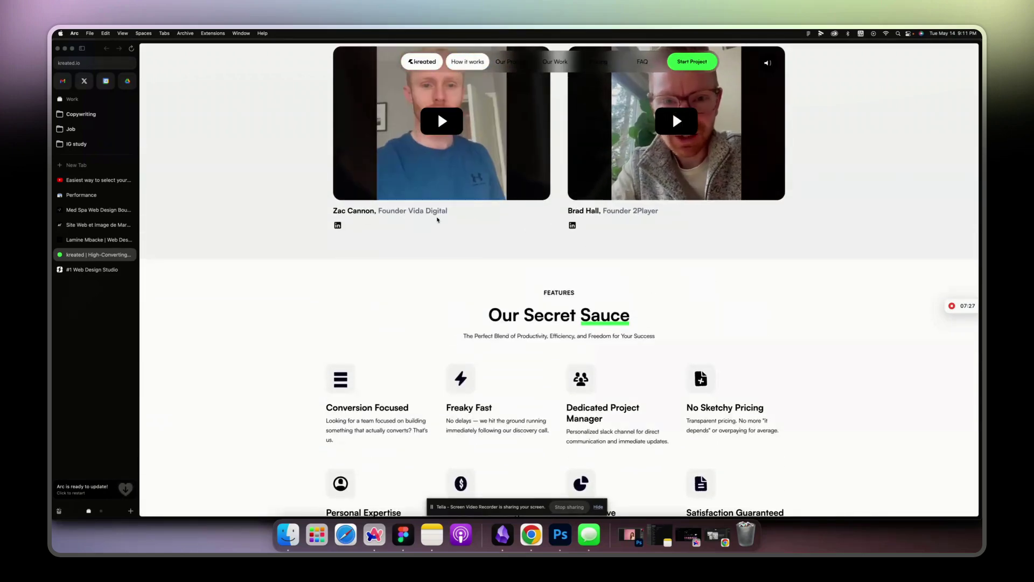
scroll(435, 225, down, 8)
scroll(435, 225, down, 4)
scroll(435, 225, down, 8)
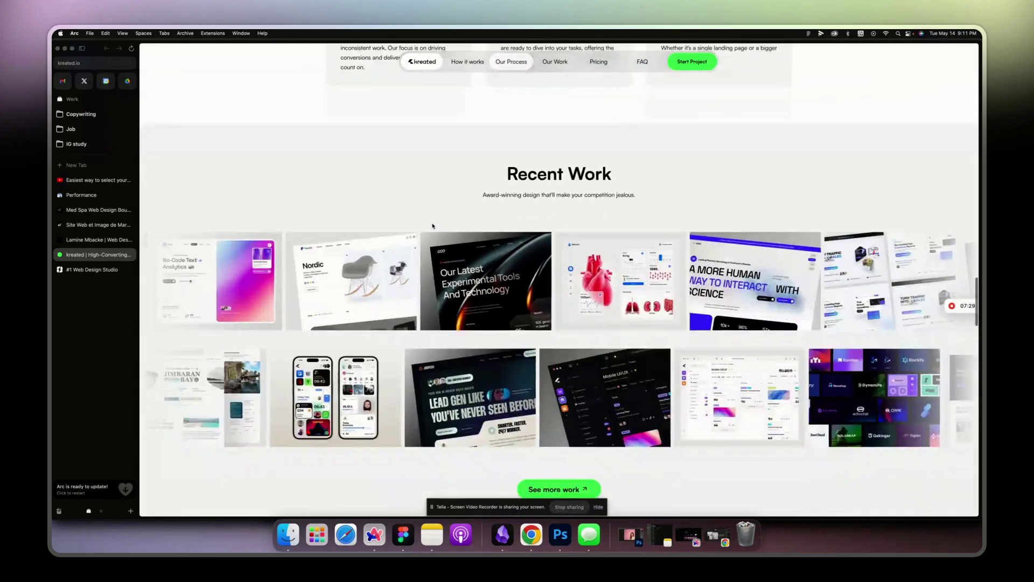
scroll(432, 225, down, 2)
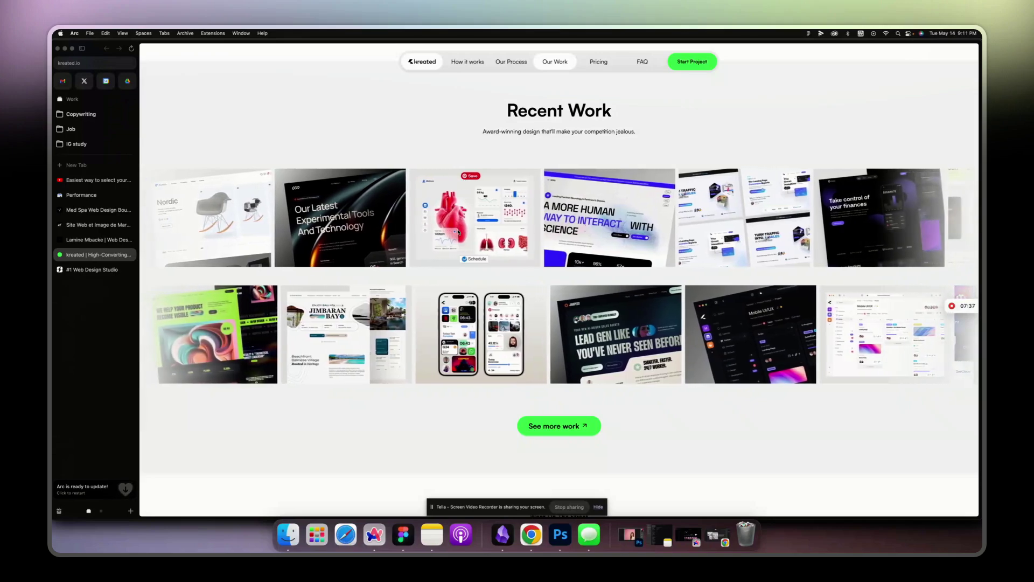
scroll(457, 235, up, 10)
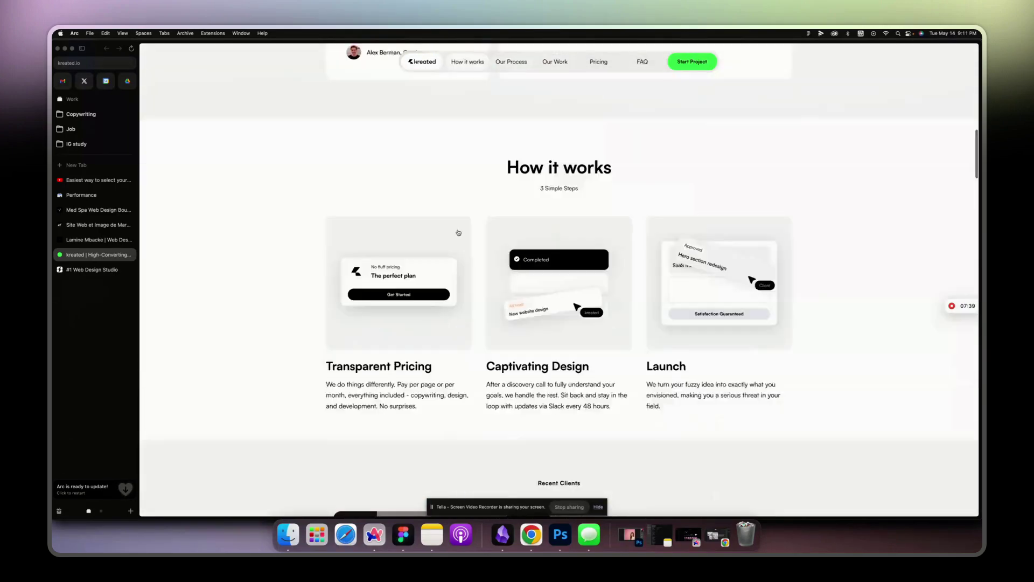
scroll(459, 232, up, 10)
scroll(458, 234, up, 5)
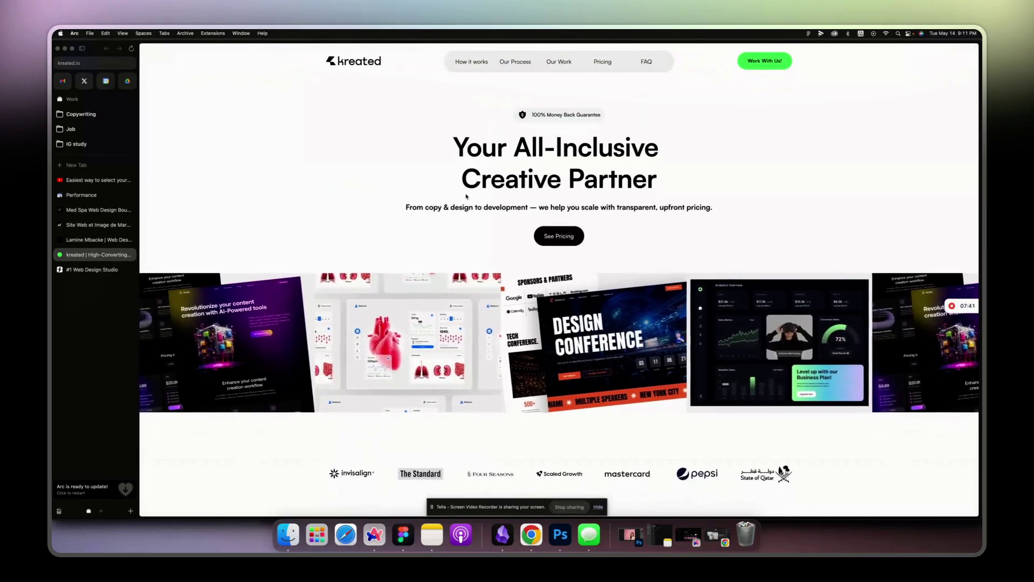
drag(407, 207, 483, 206)
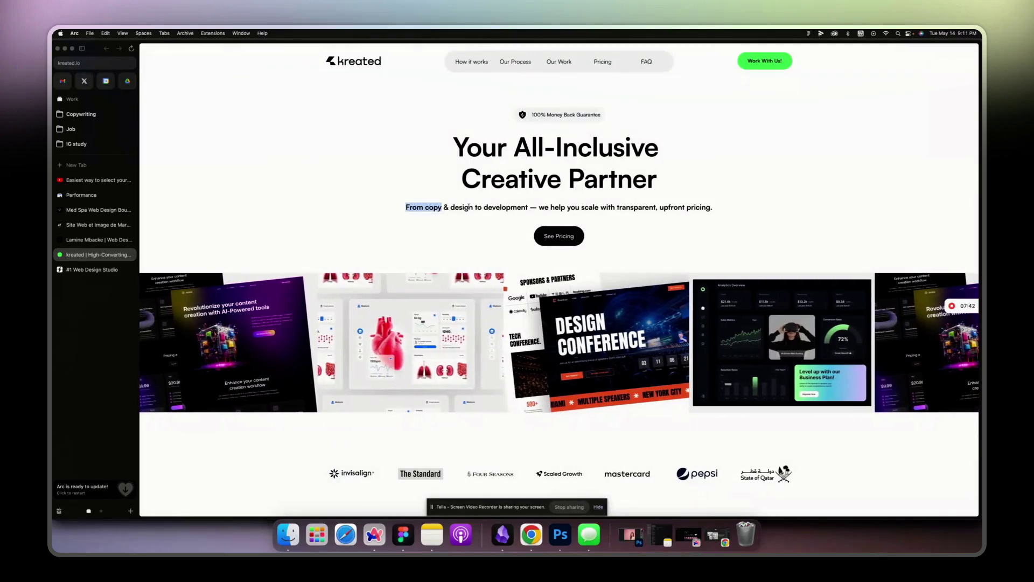
click(335, 208)
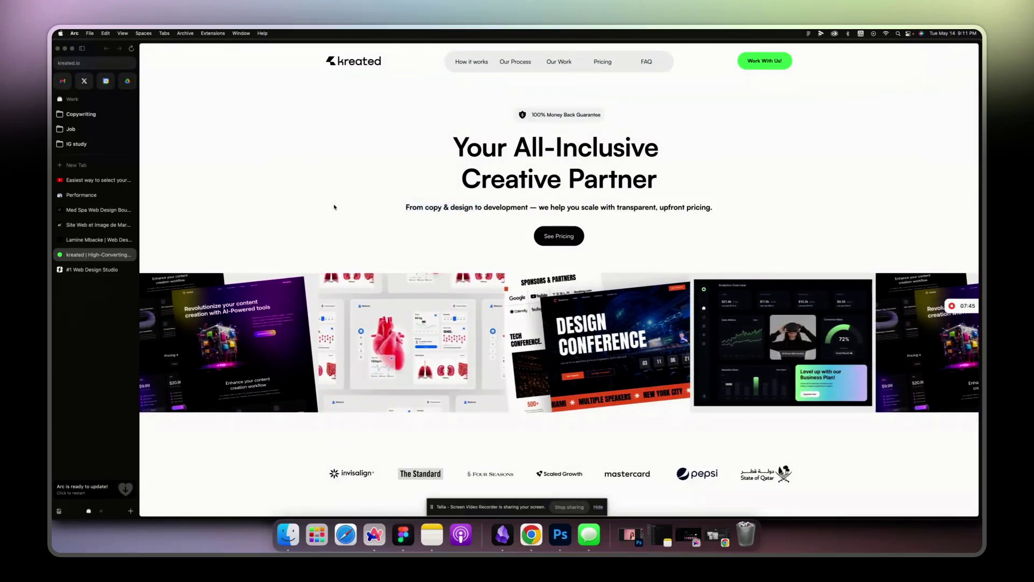
- Back on the French site, highlight the Une Page SPC, 4497$ and 3497$/mois plan prices
key(ctrl+shift+Tab)
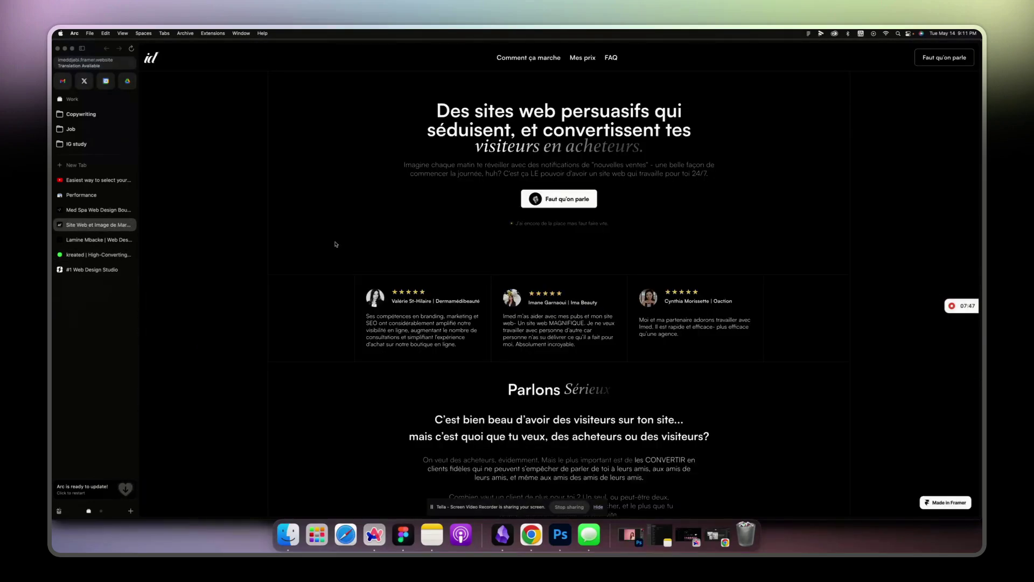
scroll(335, 243, down, 10)
scroll(336, 243, down, 8)
scroll(335, 244, down, 2)
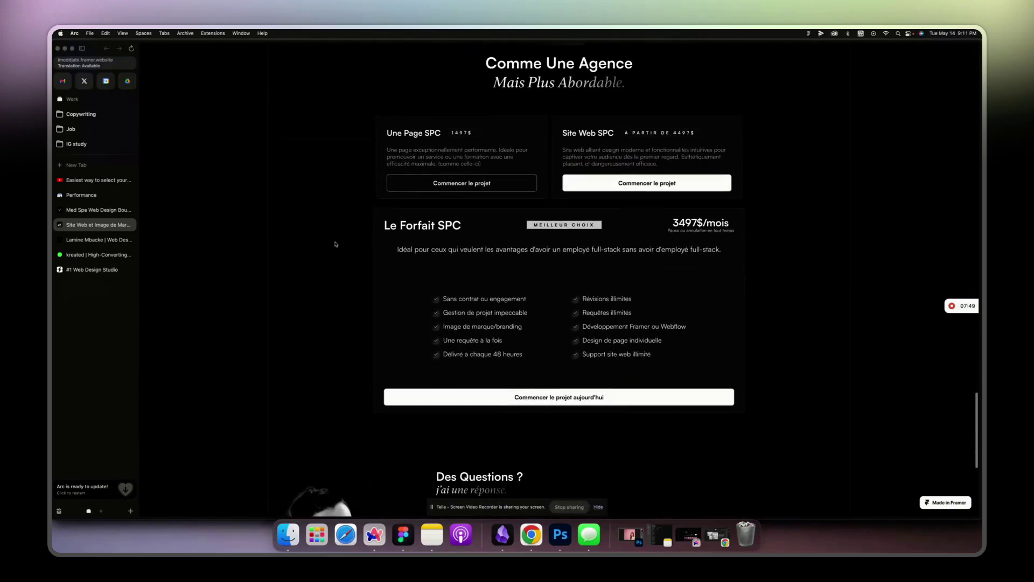
scroll(336, 243, up, 1)
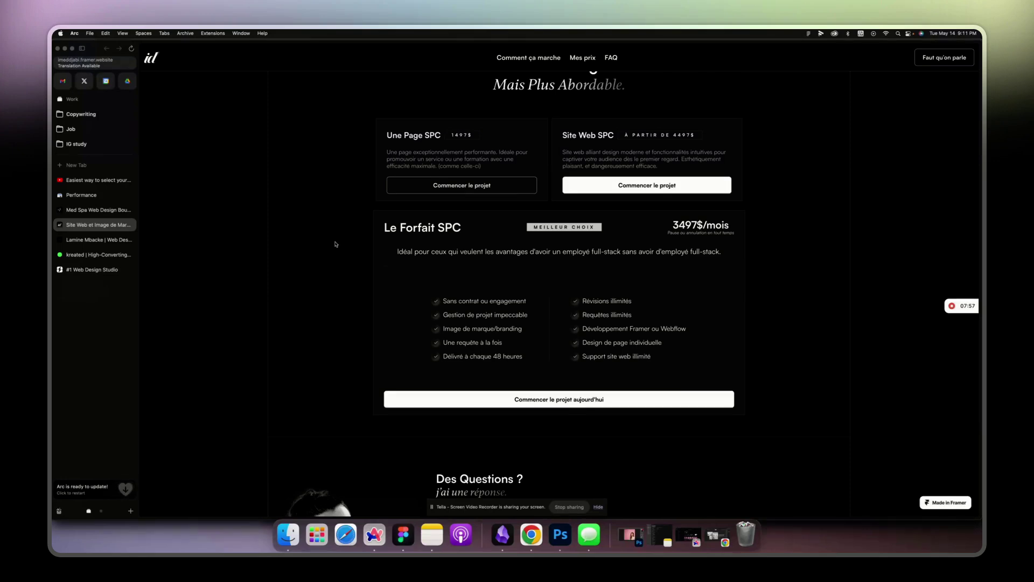
double_click(437, 135)
drag(674, 134, 689, 143)
click(428, 242)
triple_click(701, 225)
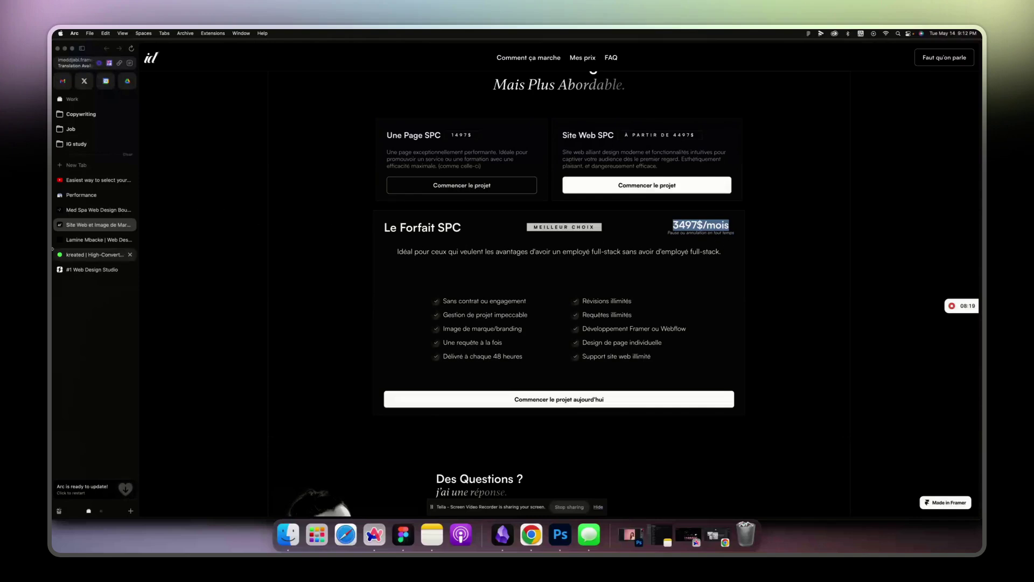
- Switch to the 'Easiest way to select your Framer Niche' YouTube video tab
click(94, 180)
scroll(348, 432, down, 4)
scroll(348, 432, down, 2)
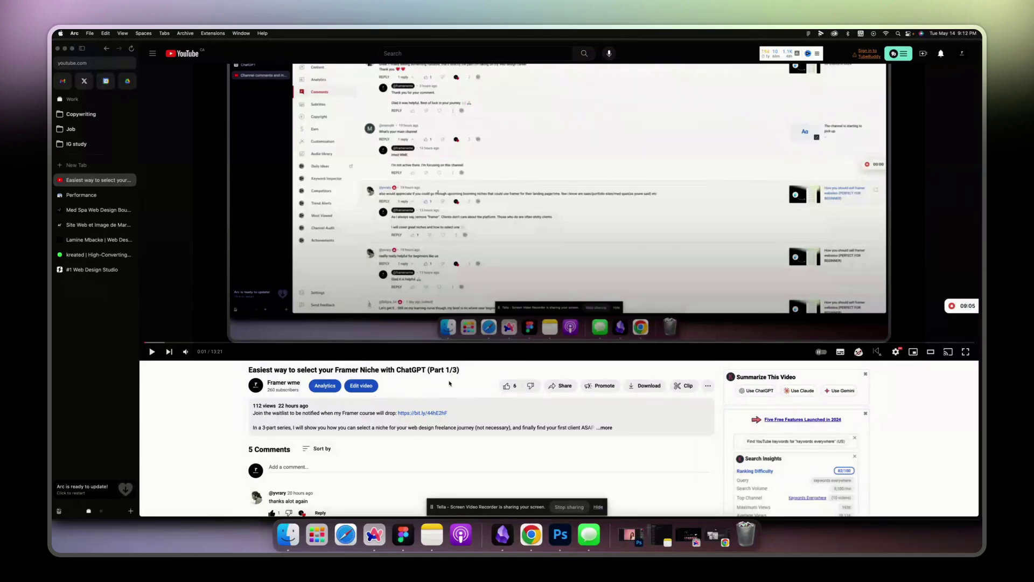
scroll(517, 324, up, 4)
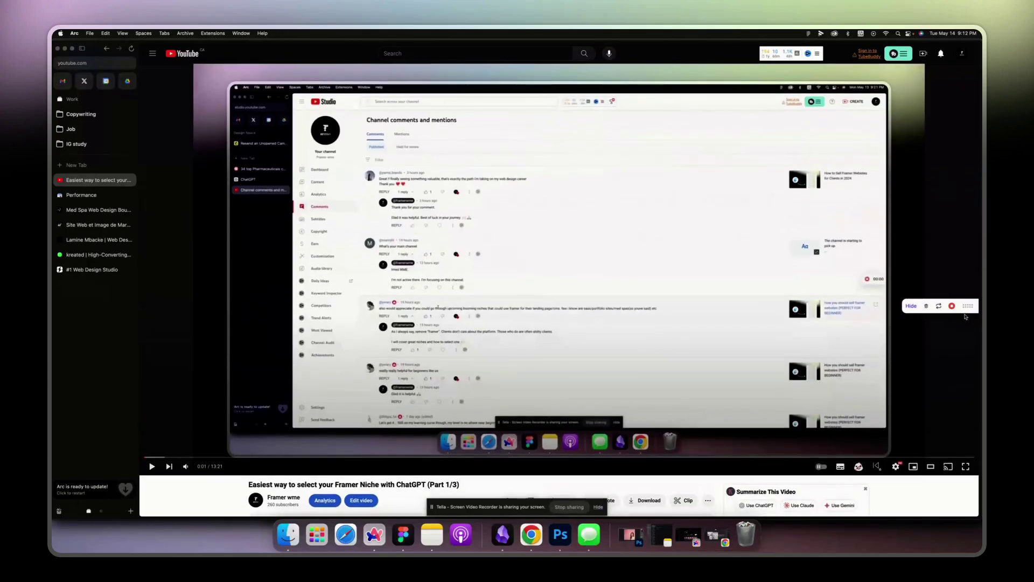